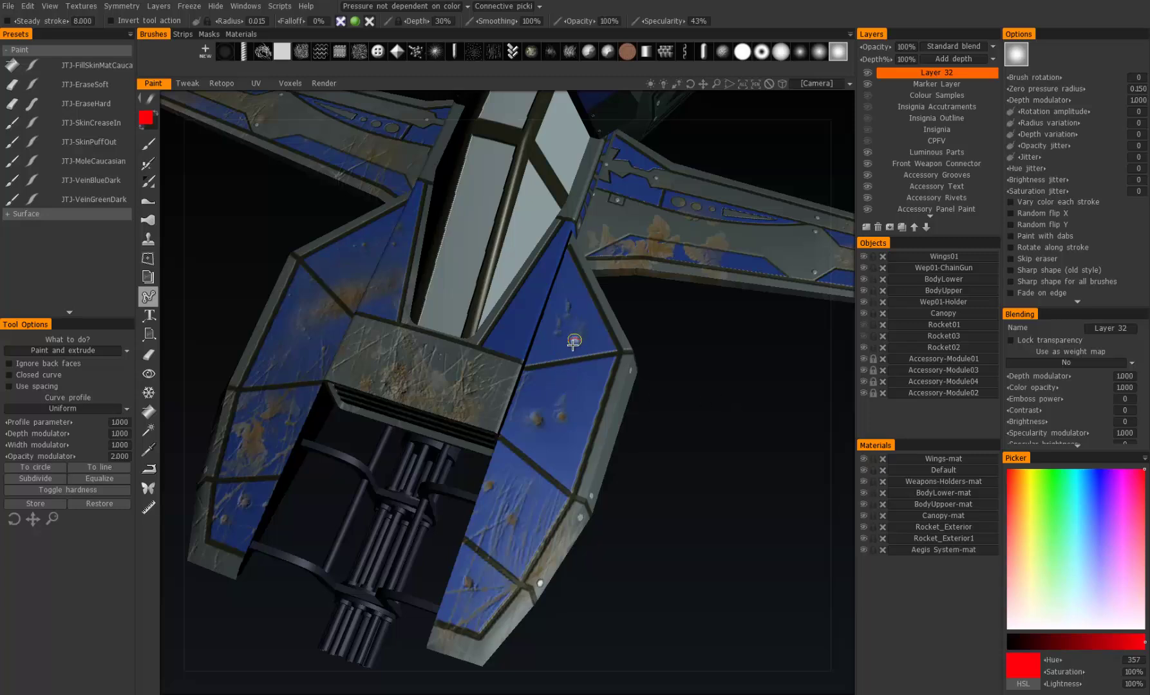
Place four curve points running down the right armour panel.
click(96, 350)
click(575, 315)
click(545, 364)
click(587, 387)
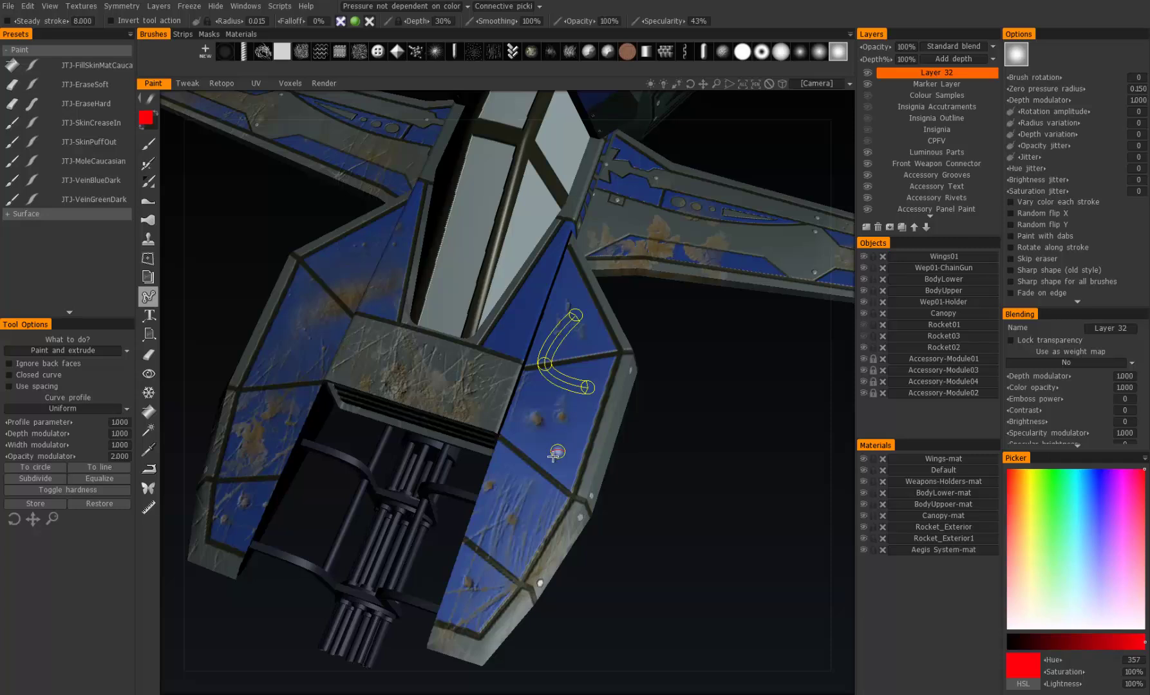
click(527, 463)
Drag the curve points into an S shape, undoing one bad reshape with Ctrl+Z.
mouse_move(560, 425)
mouse_down()
mouse_move(590, 448)
mouse_move(575, 440)
mouse_up()
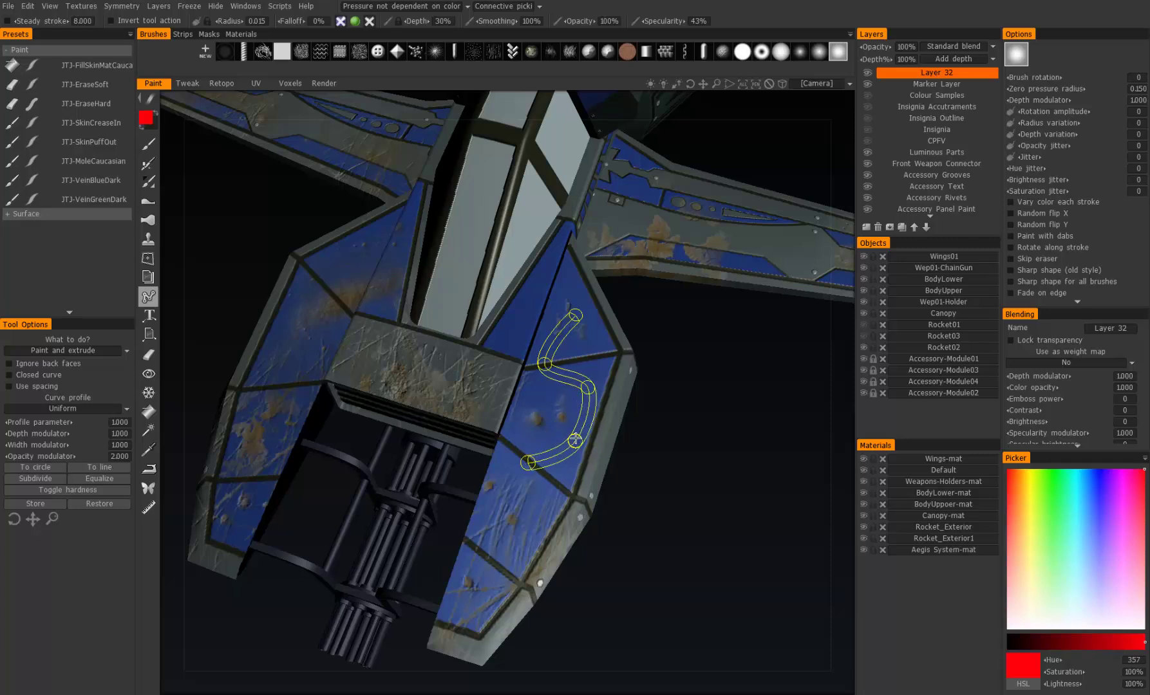
mouse_move(580, 315)
mouse_down()
mouse_move(565, 377)
mouse_move(544, 365)
mouse_up()
key(ctrl+z)
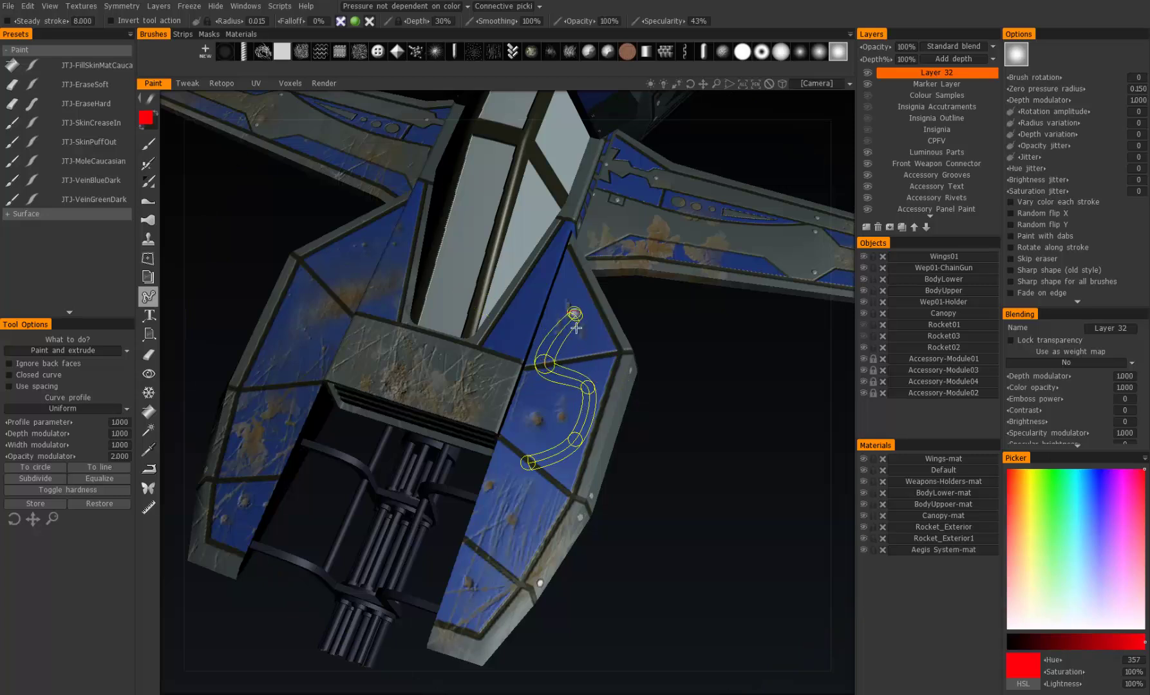
drag(574, 315, 572, 278)
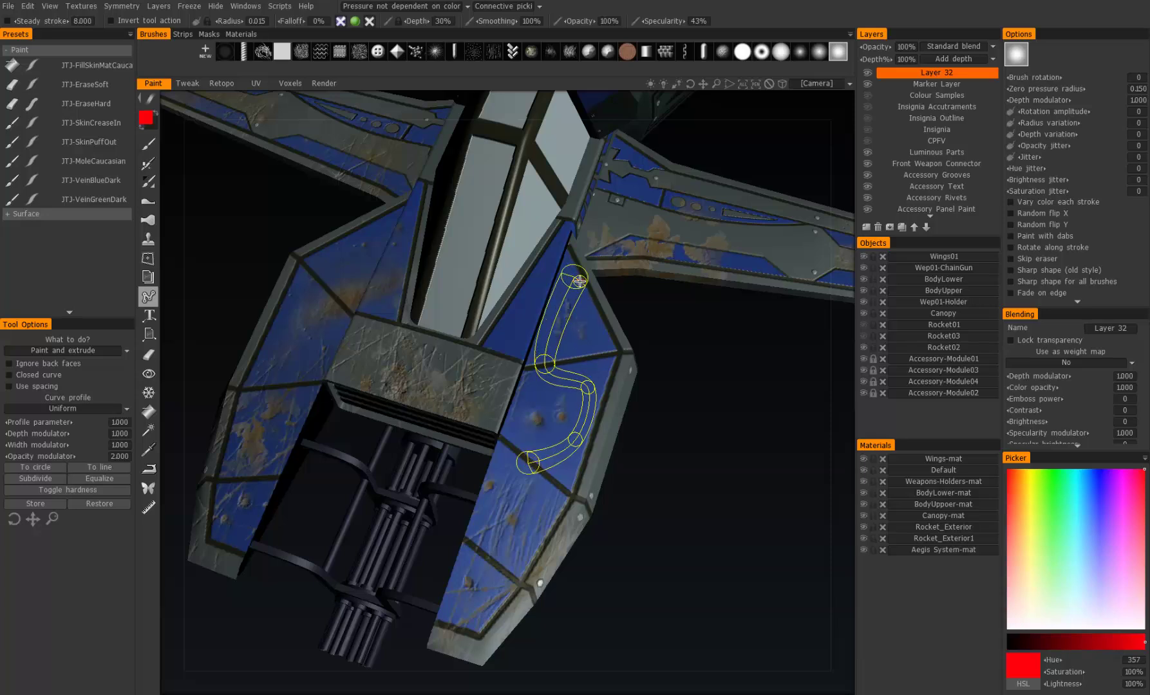
drag(546, 366, 553, 346)
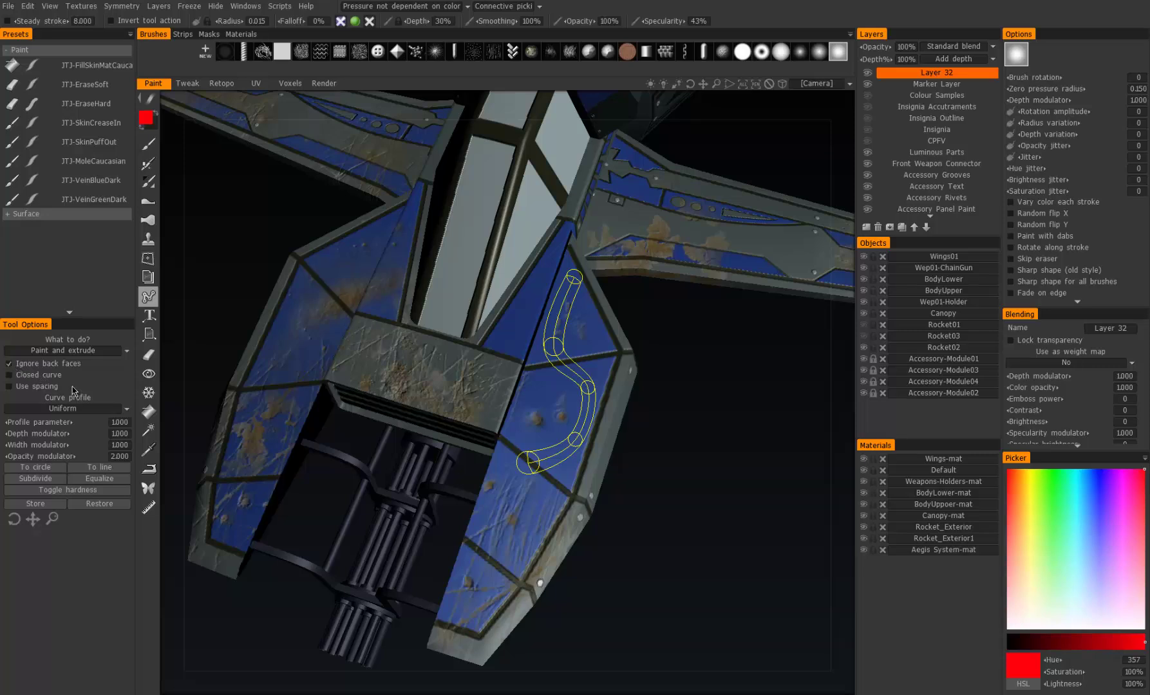
Drag the curve's ends and top point to bend it into an arc with a hook.
drag(554, 346, 587, 337)
drag(565, 283, 598, 385)
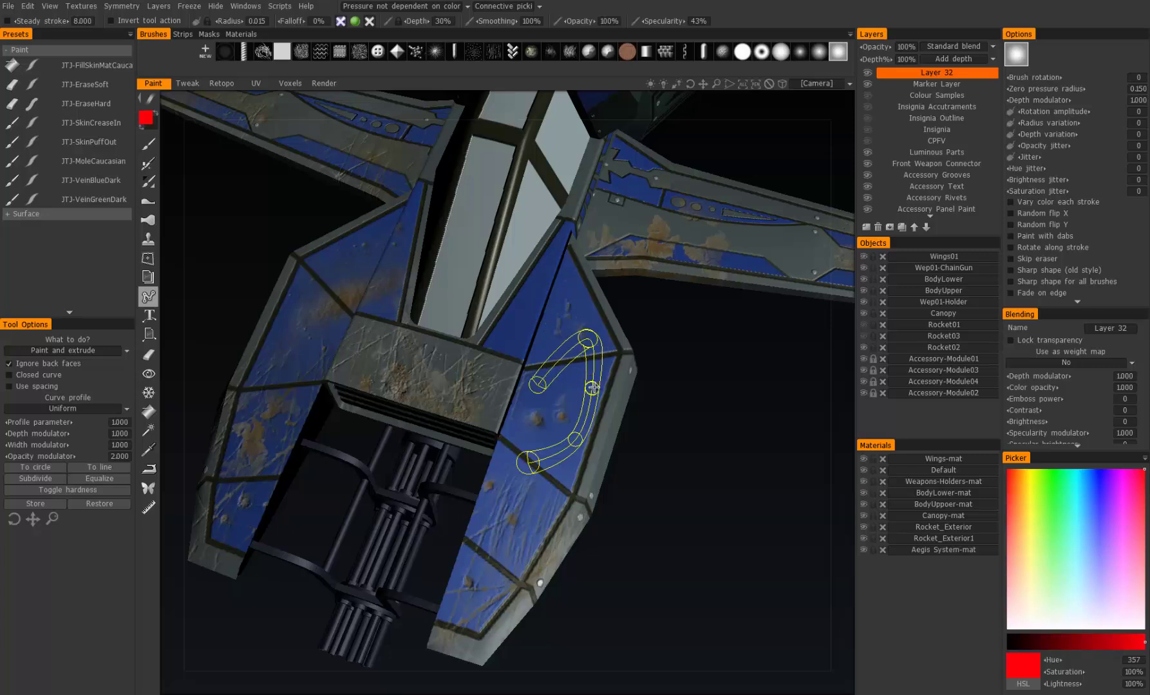
drag(588, 338, 563, 359)
drag(528, 462, 528, 454)
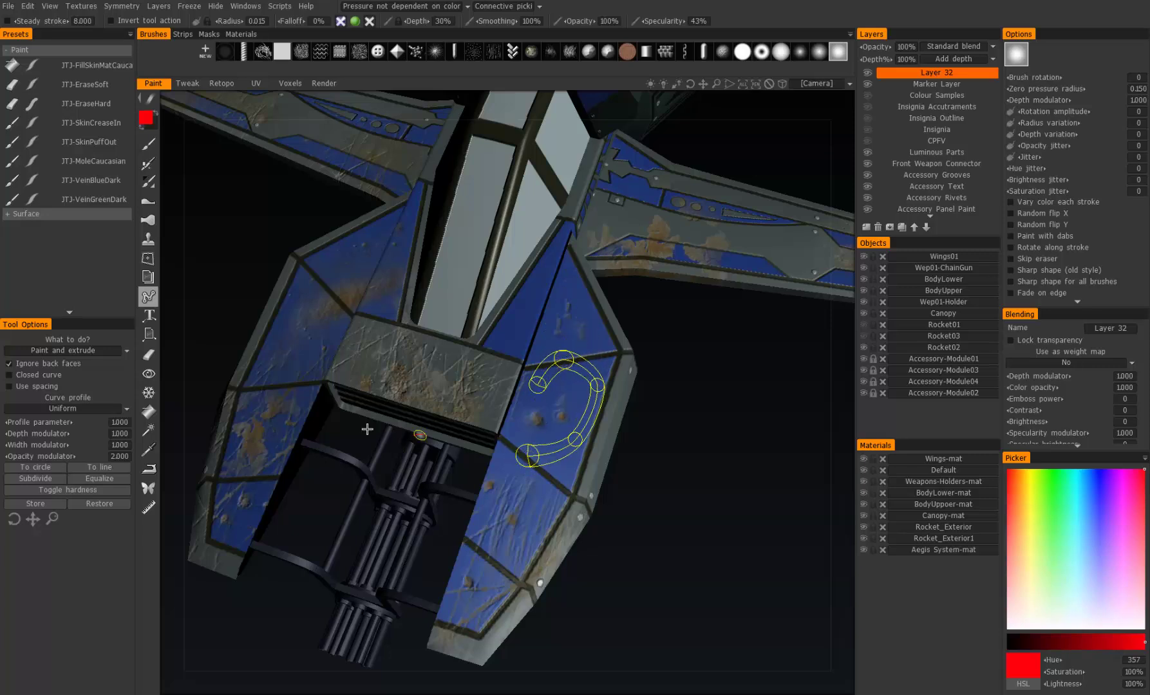
Enable Closed curve and drag the left and bottom points to shape the oval loop.
click(29, 375)
mouse_move(538, 384)
mouse_down()
mouse_move(483, 390)
mouse_move(524, 400)
mouse_up()
drag(525, 463, 537, 439)
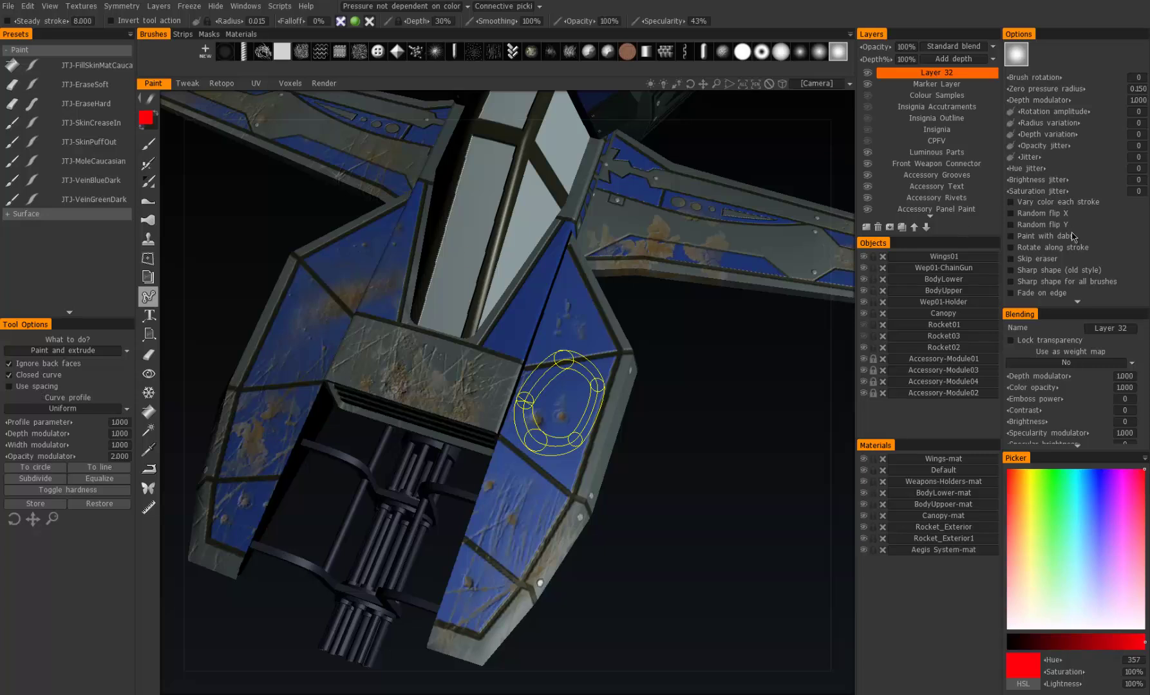
scroll(1072, 237, down, 2)
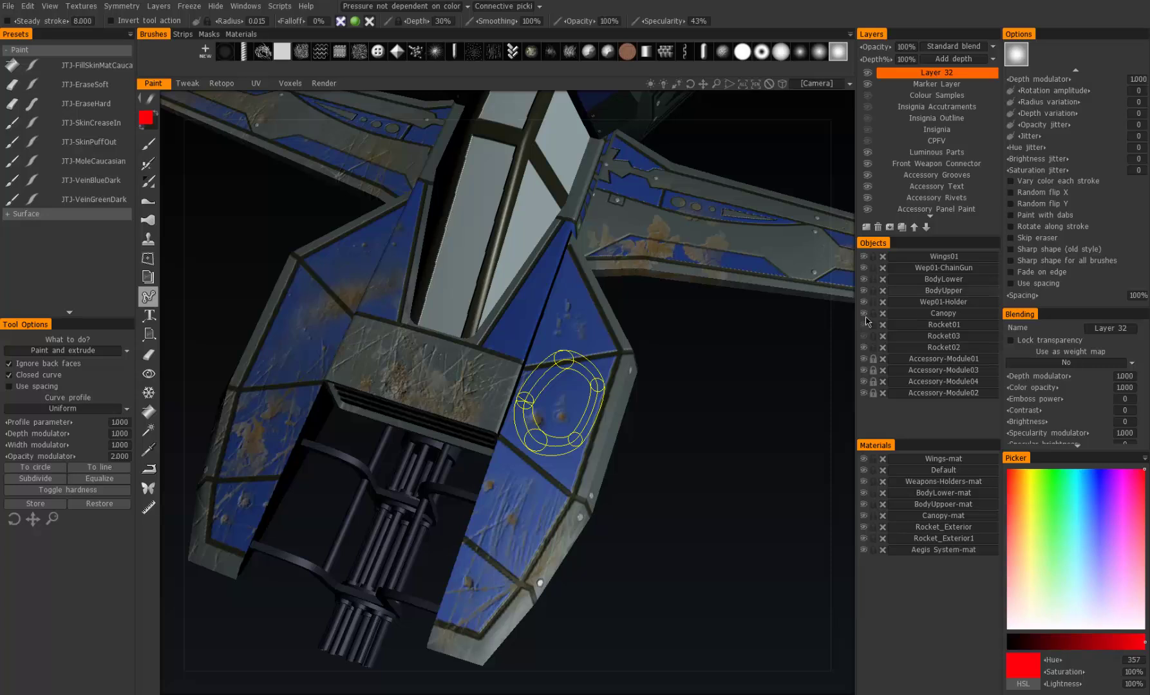
click(9, 386)
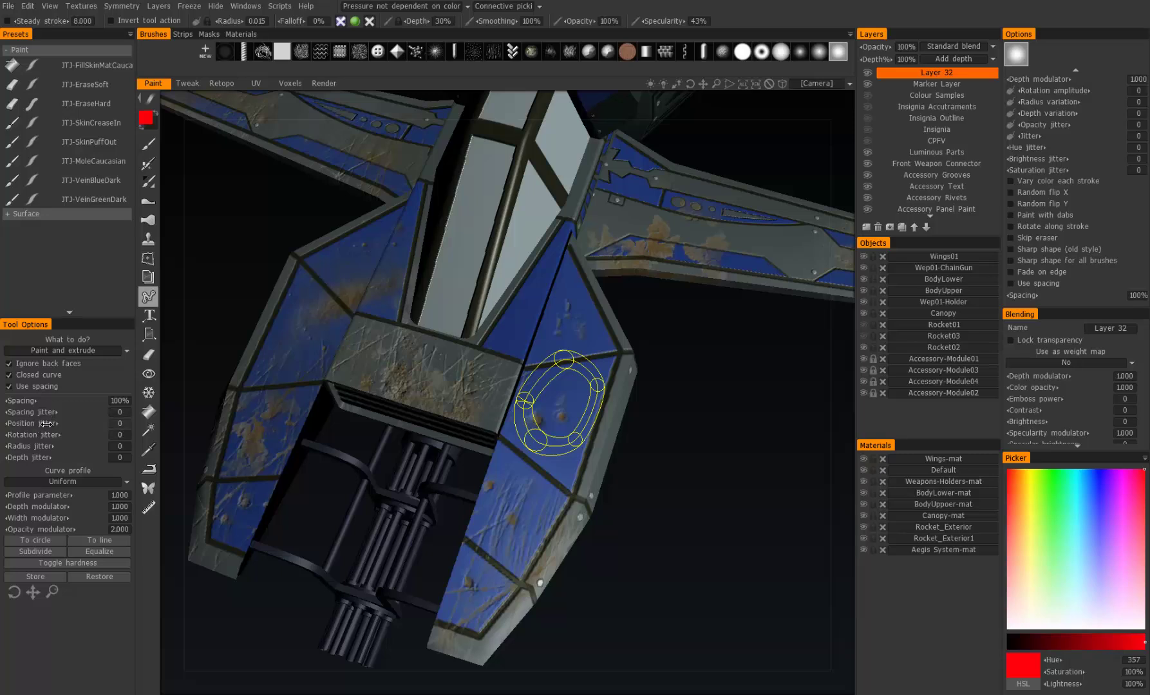
click(55, 389)
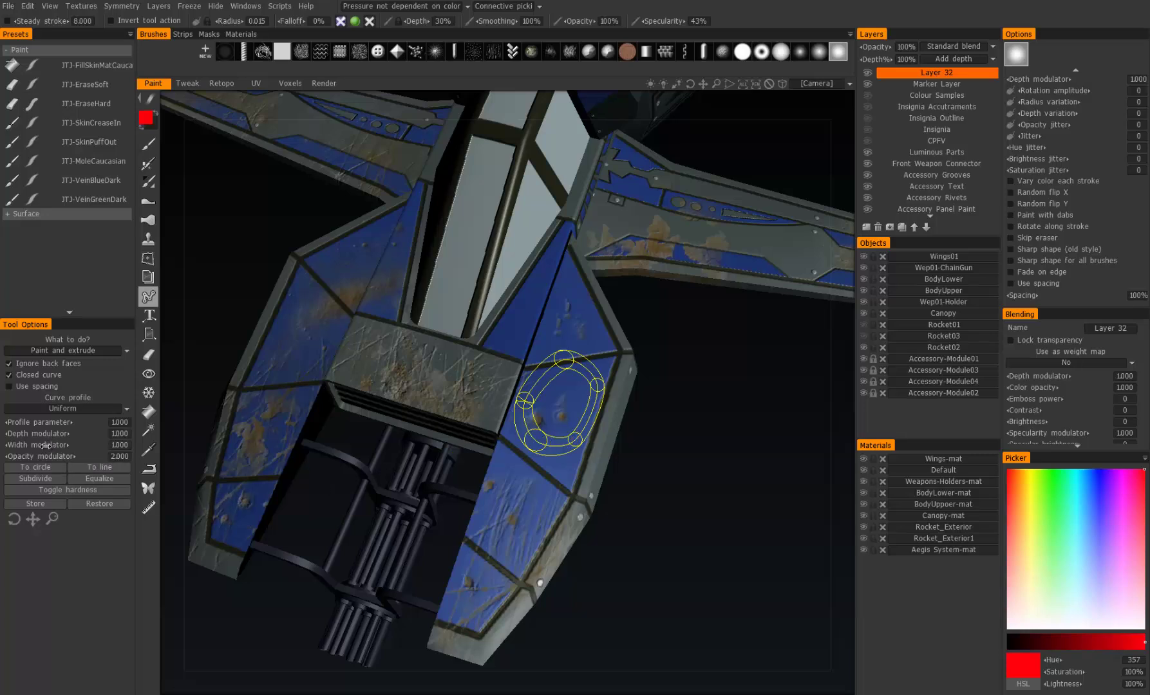
Set both the Width modulator and the Opacity modulator to 1.
drag(51, 445, 107, 447)
click(126, 447)
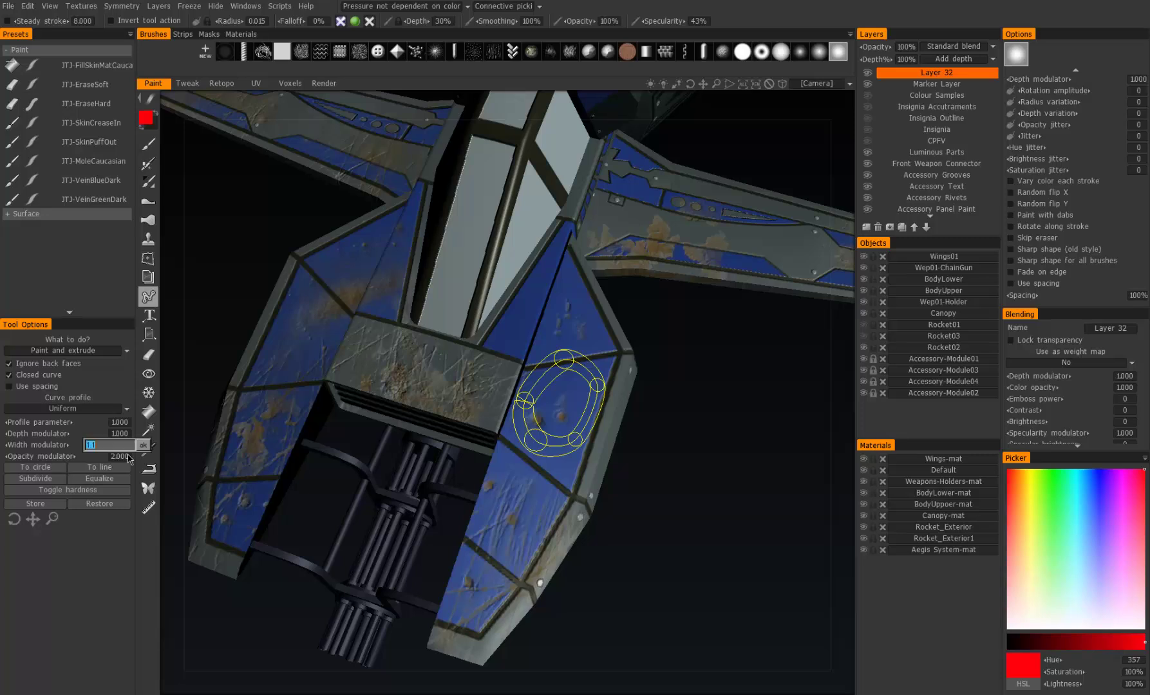
text(1)
key(Return)
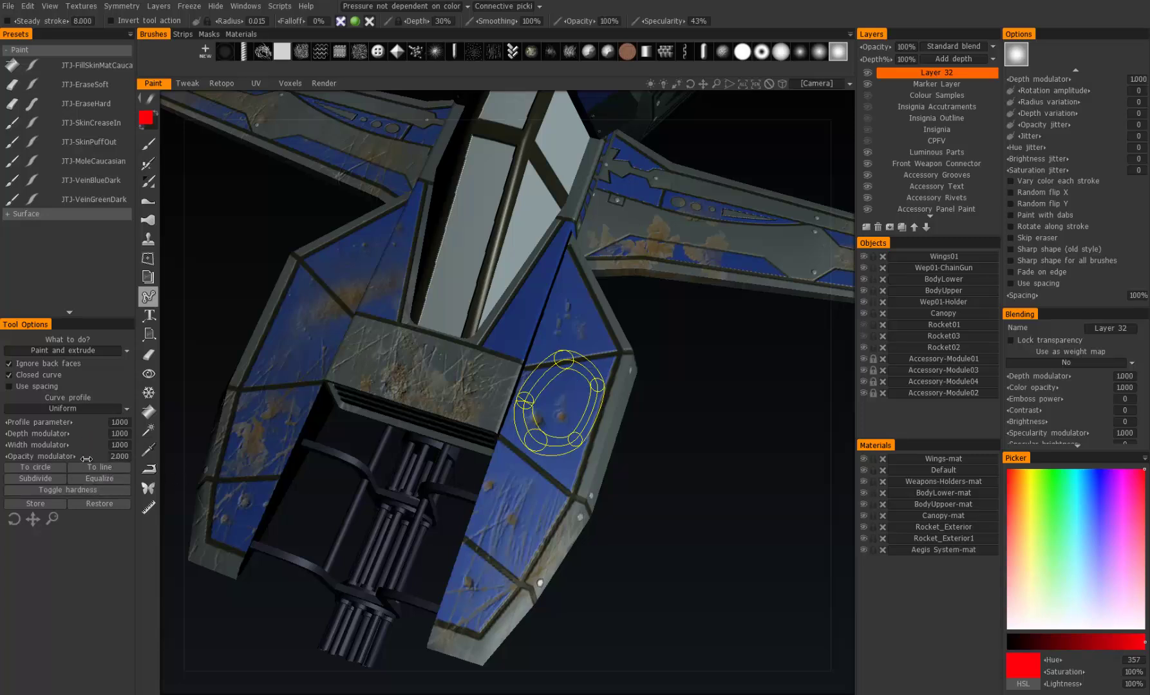
click(116, 456)
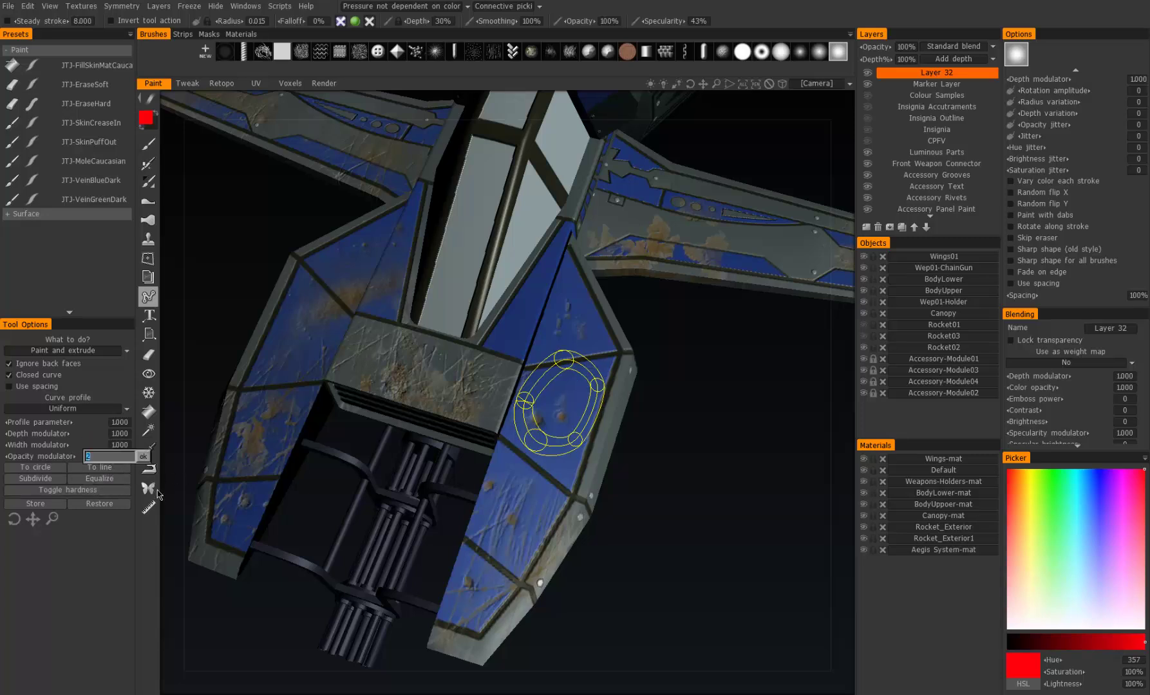
text(1)
key(Return)
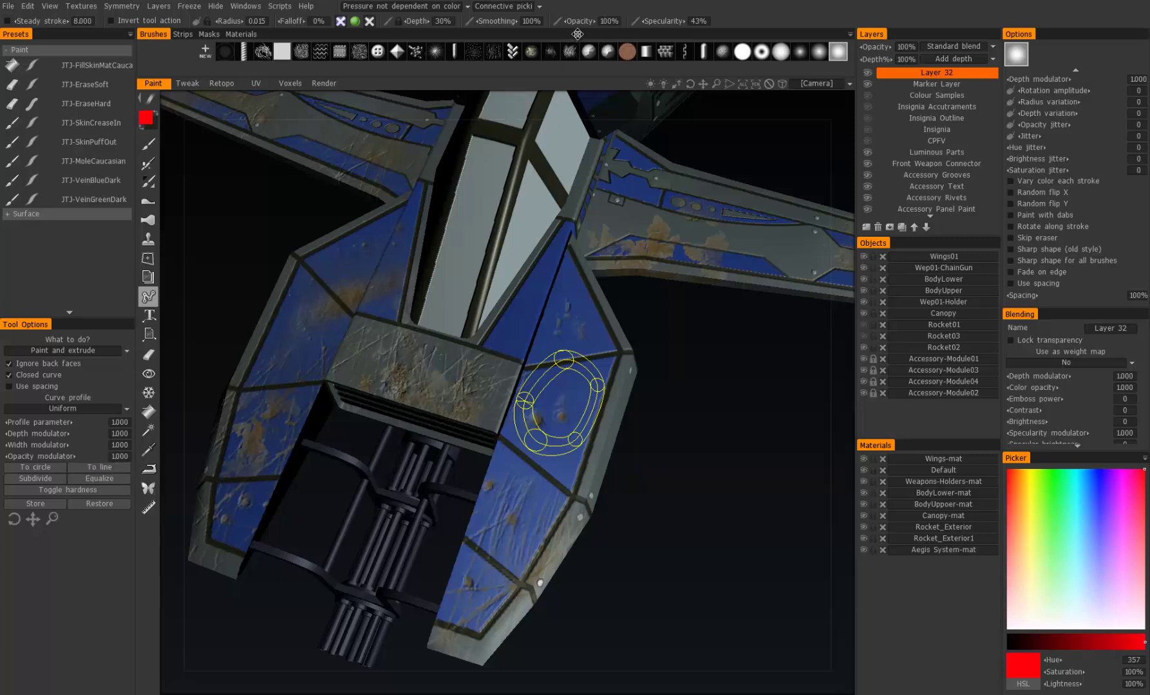
Set the toolbar stroke Opacity to 50%, then back to 100%.
click(608, 21)
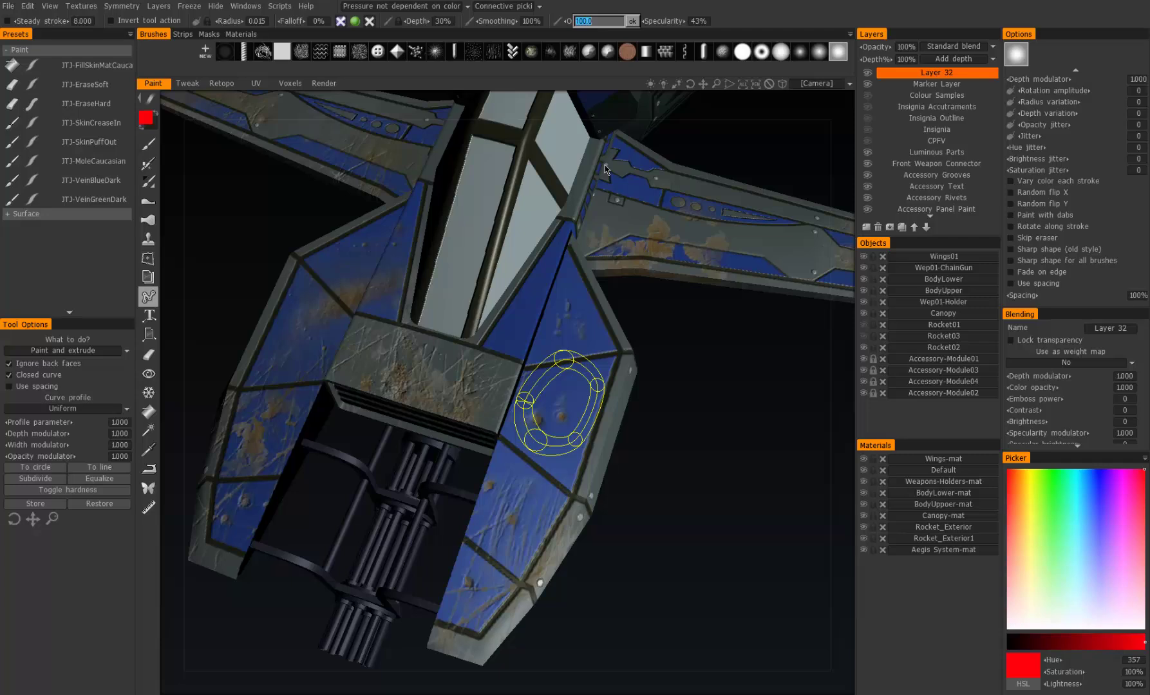
text(50)
key(Return)
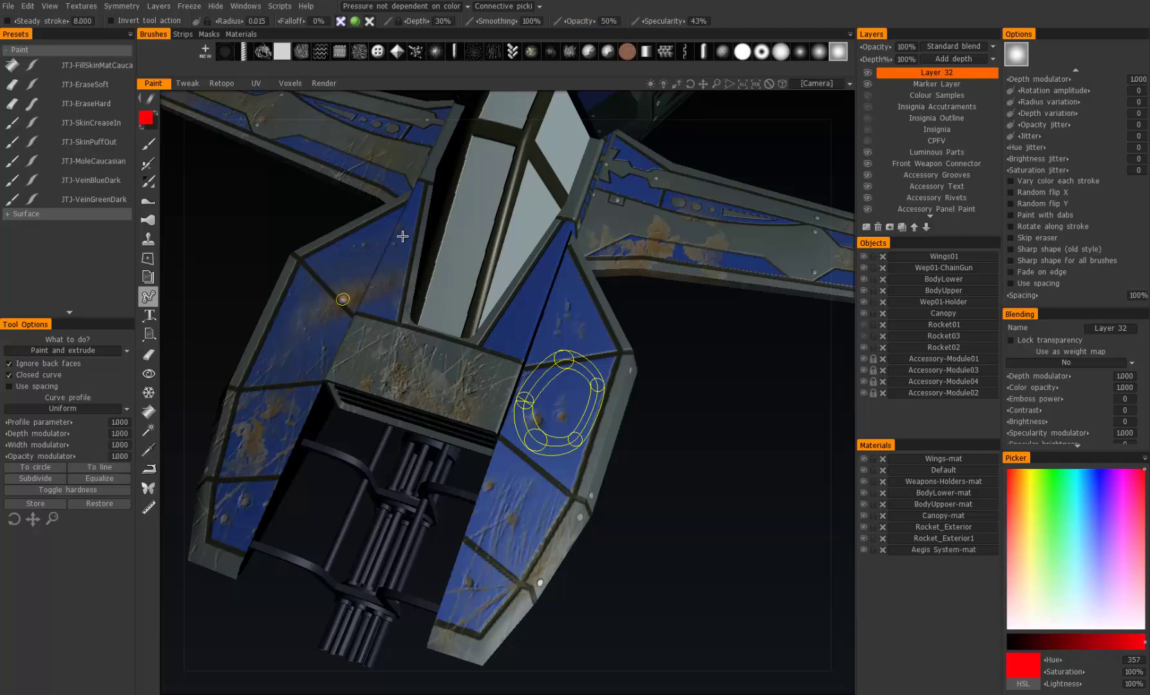
click(608, 23)
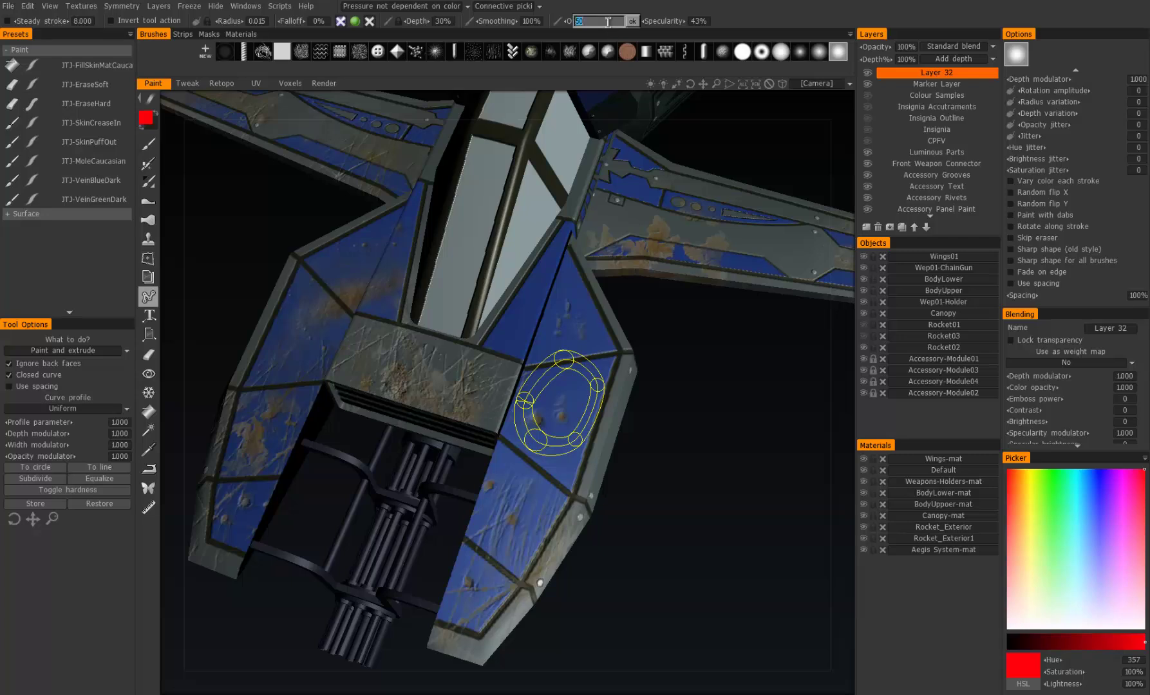
text(100)
key(Return)
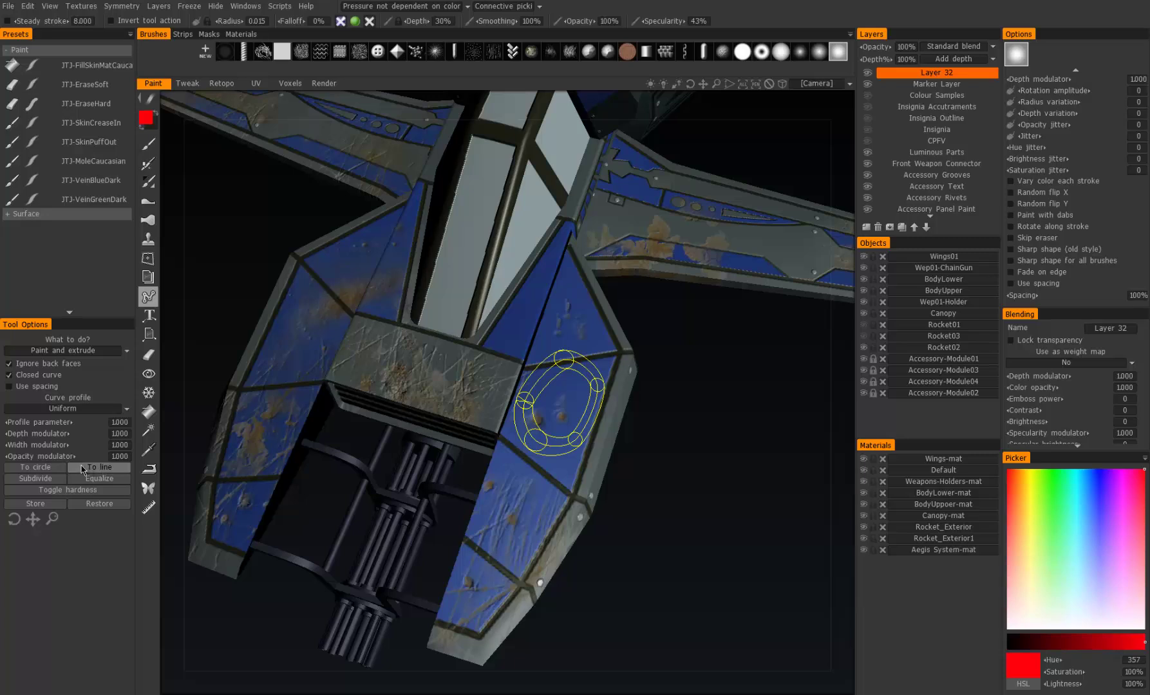
Round the loop with To circle twice, then untick Closed curve and drag its top end upward.
click(45, 472)
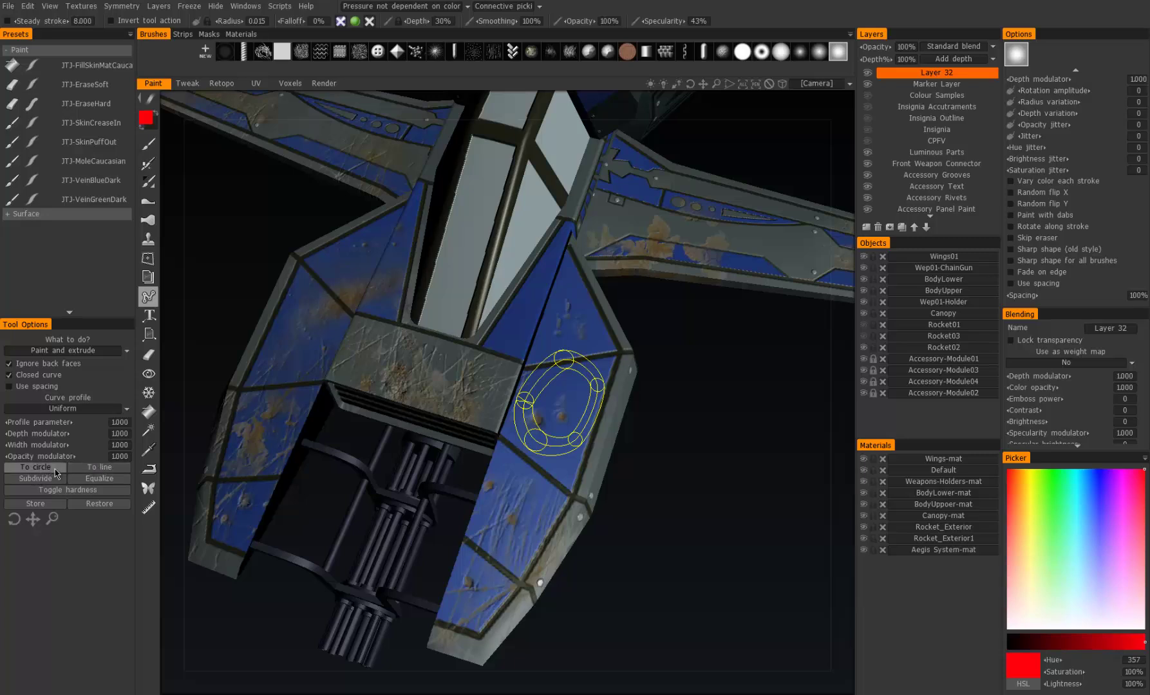
click(36, 471)
drag(593, 406, 600, 415)
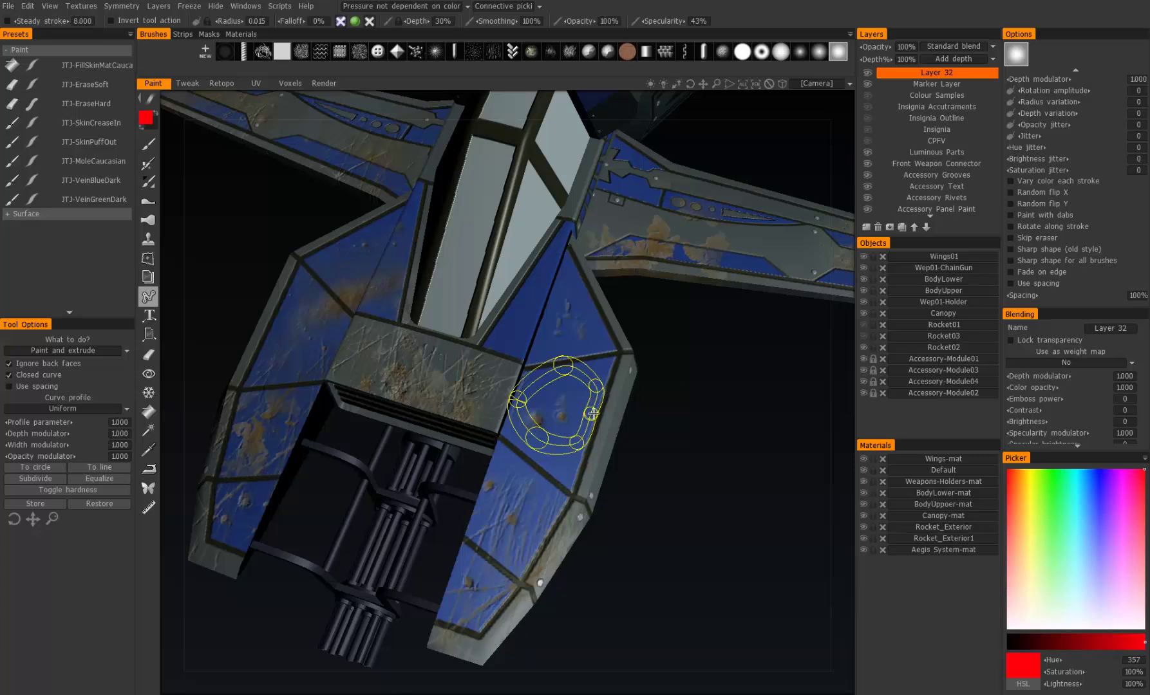
drag(563, 365, 550, 363)
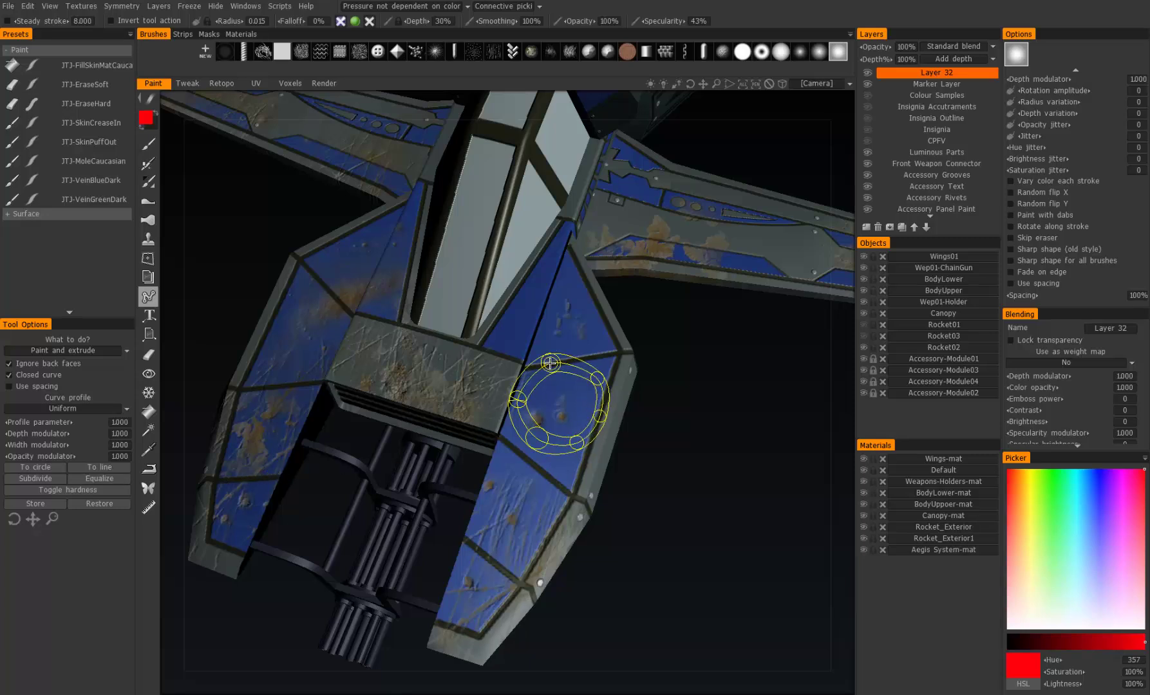
click(34, 467)
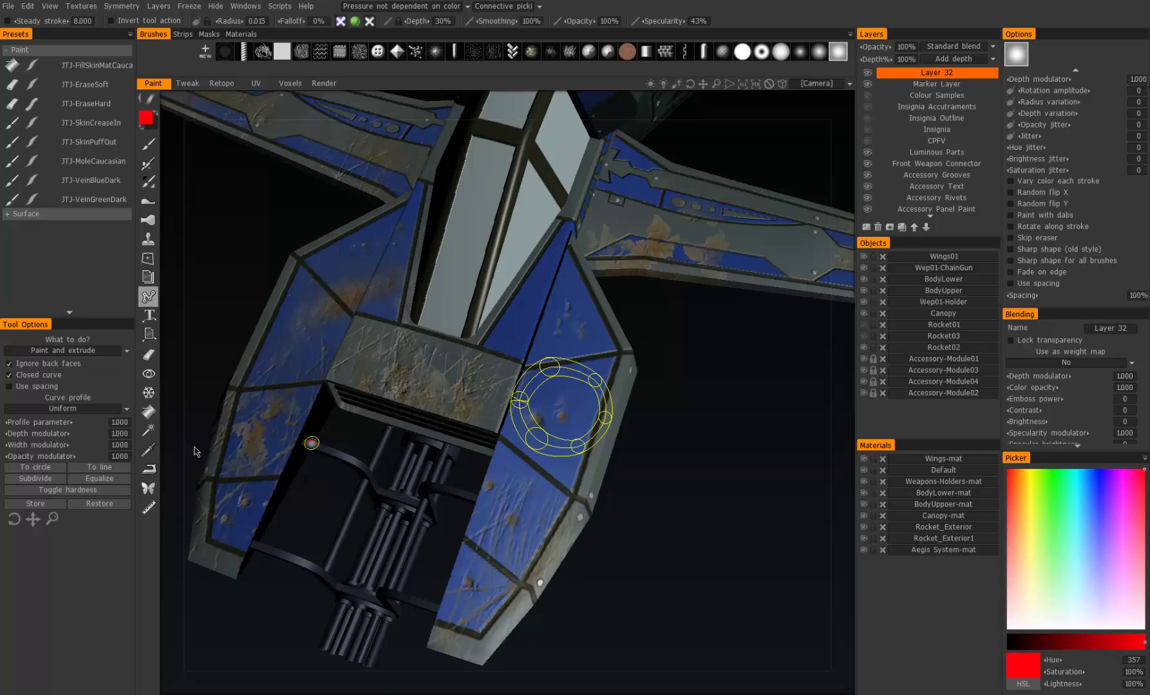
click(11, 376)
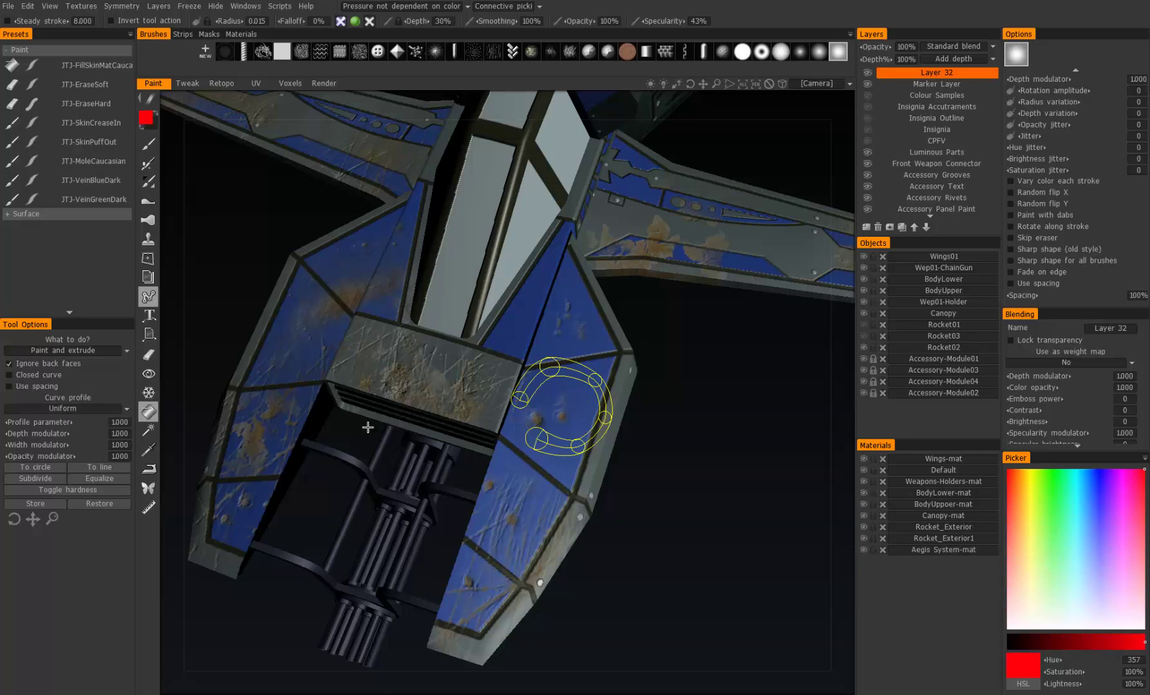
drag(549, 367, 532, 304)
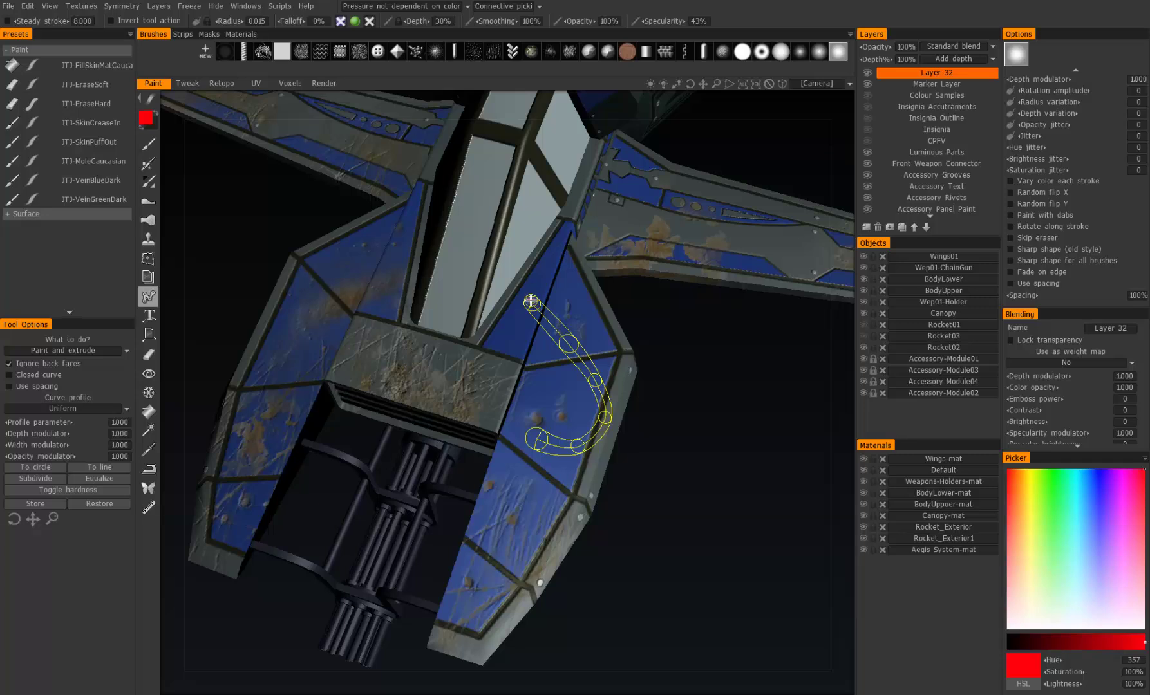
Straighten the curve with To line and drag its lower points into a U.
click(103, 469)
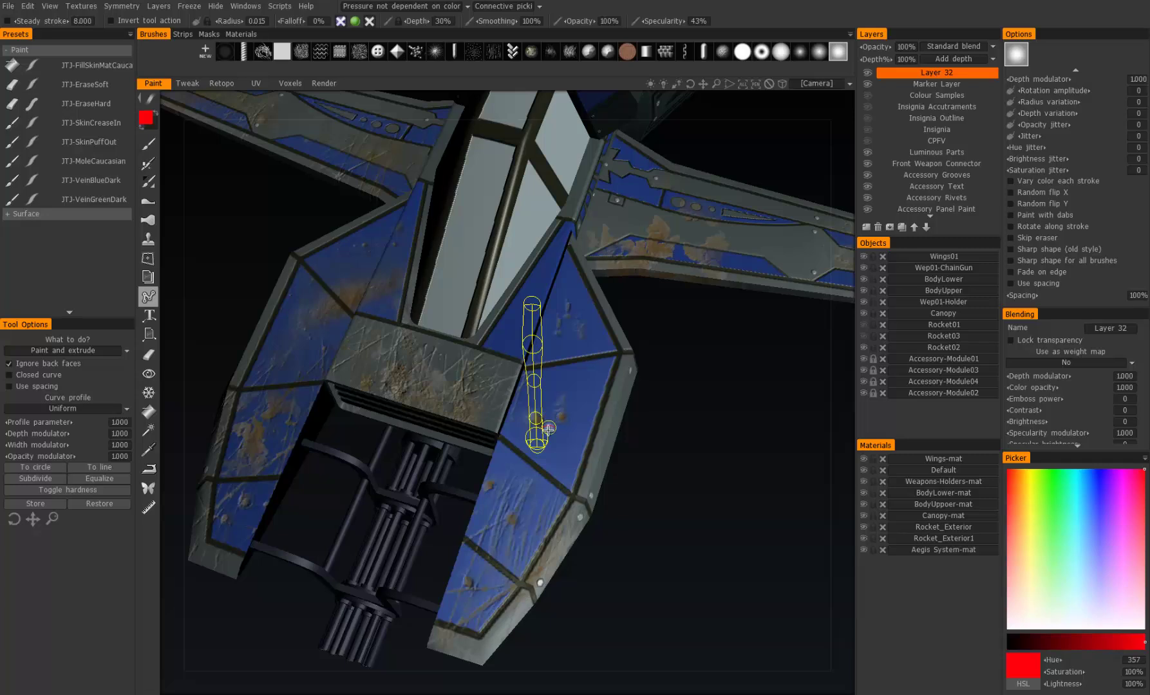
drag(536, 440, 569, 468)
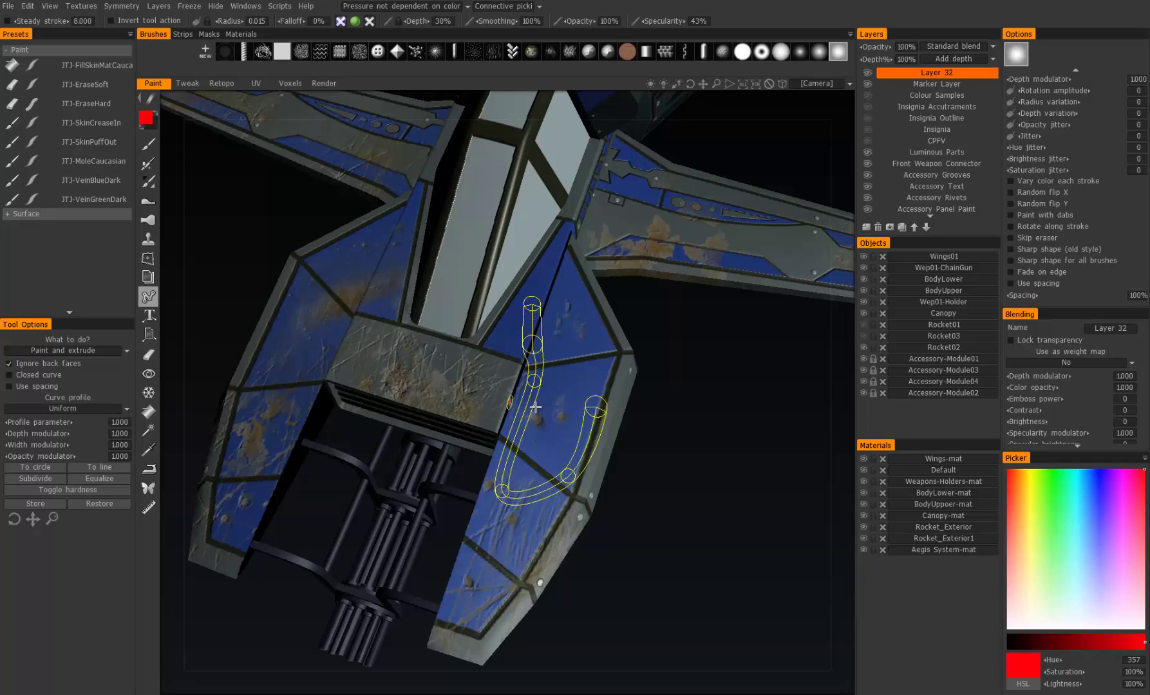
drag(568, 475, 562, 468)
drag(503, 491, 516, 496)
Straighten it again with To line and bend it into an S-shaped hook.
click(99, 467)
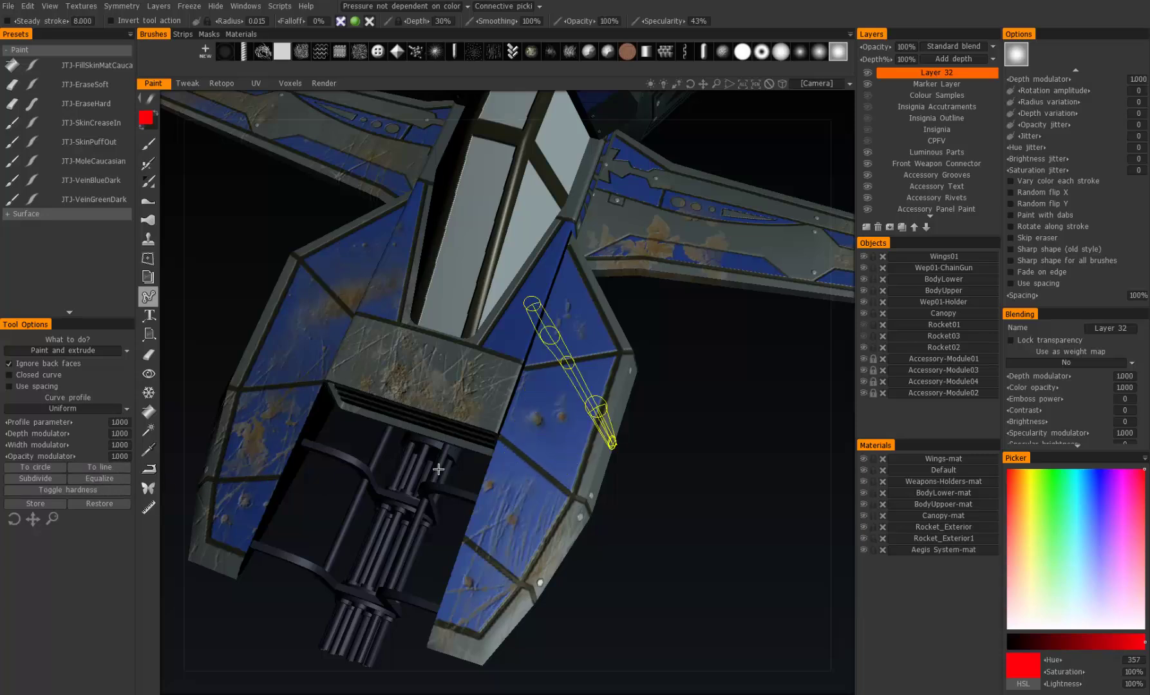
drag(608, 443, 511, 513)
drag(541, 466, 526, 471)
drag(534, 426, 544, 428)
drag(567, 361, 544, 372)
Refine the S by nudging its points and adding an extra control point midway.
drag(510, 515, 507, 526)
drag(526, 472, 522, 478)
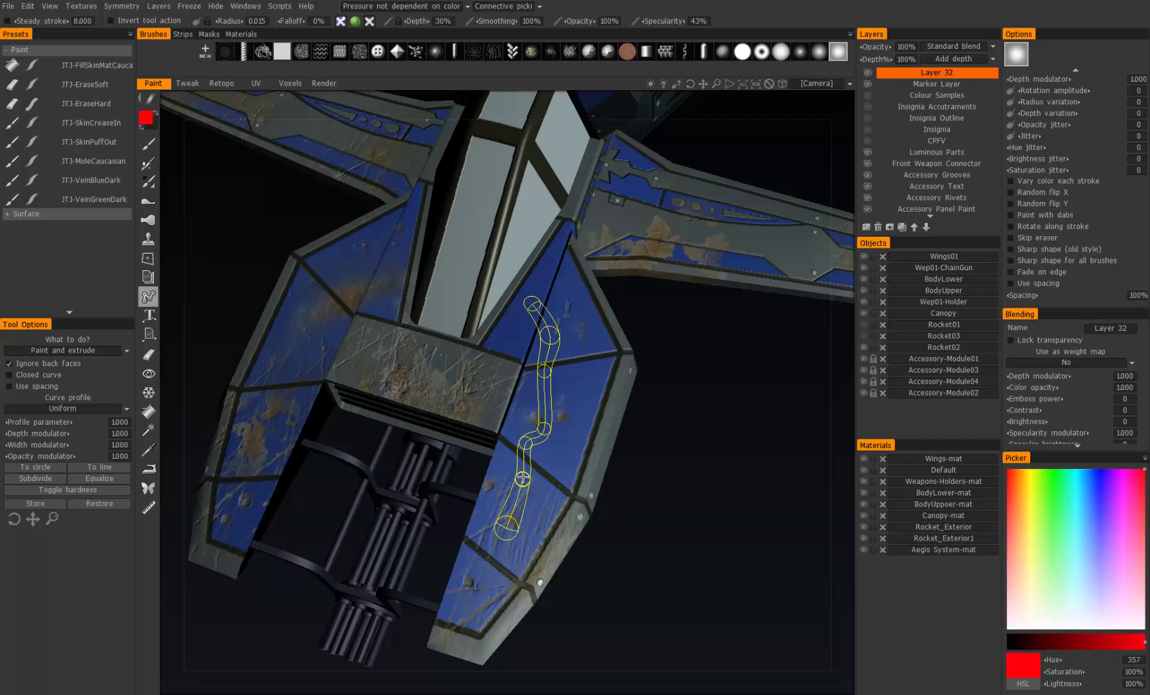
drag(543, 422, 544, 428)
click(547, 396)
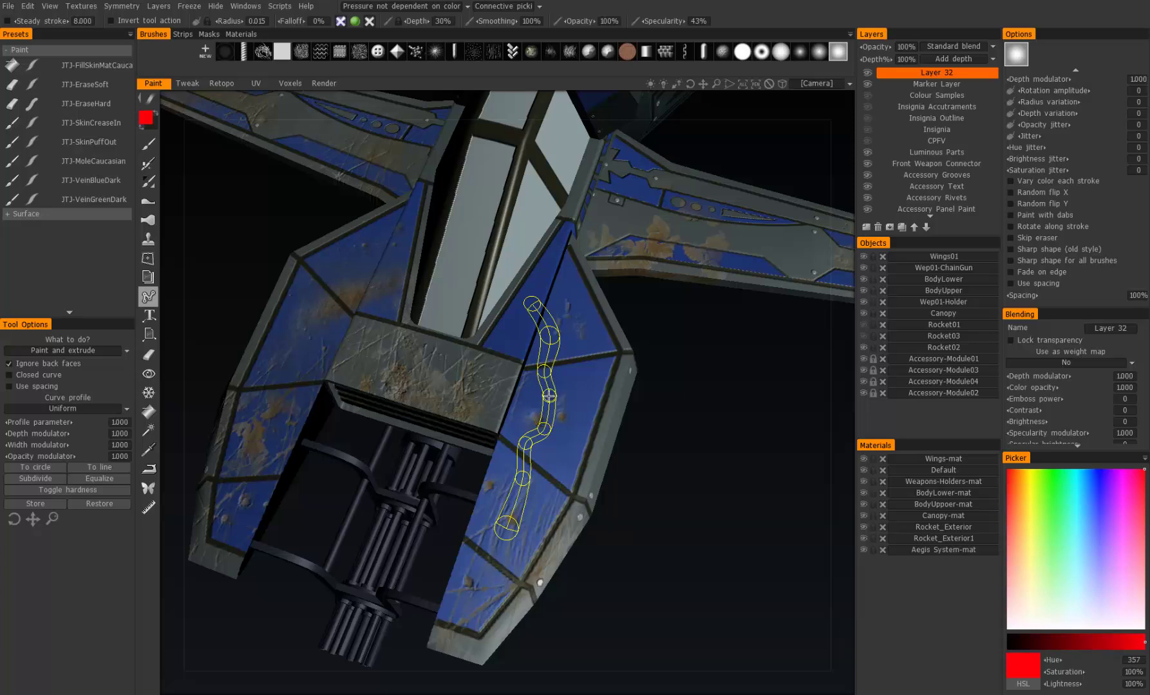
drag(534, 314, 537, 306)
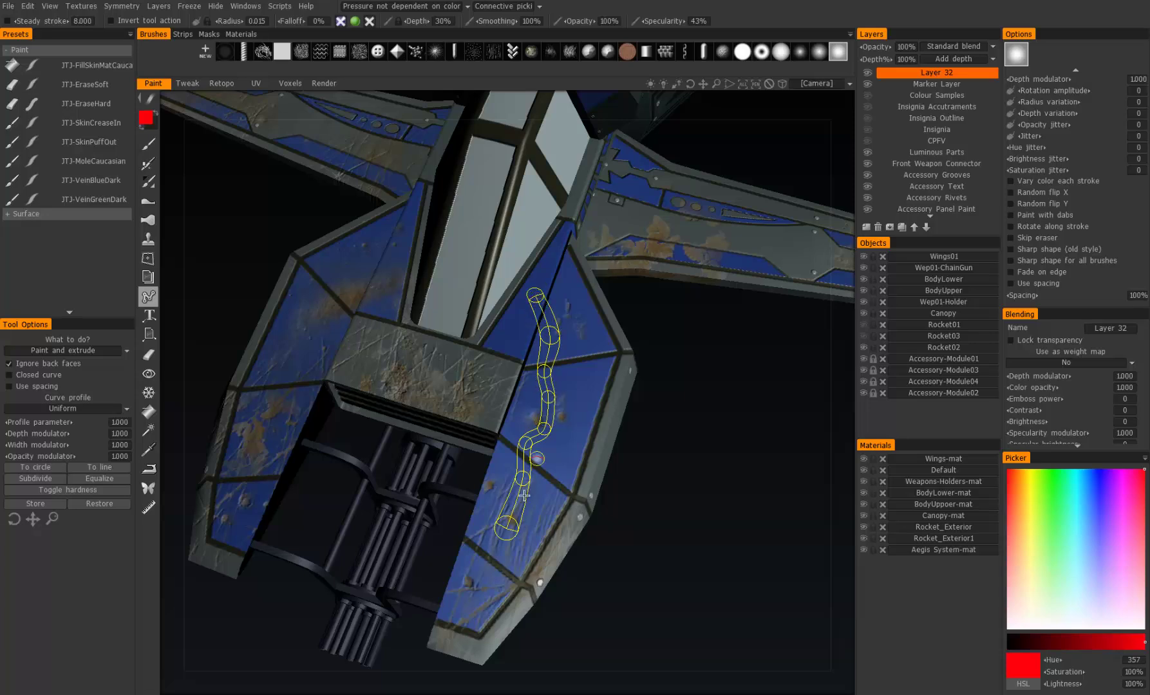
mouse_move(522, 477)
mouse_down()
mouse_move(472, 595)
mouse_move(519, 484)
mouse_up()
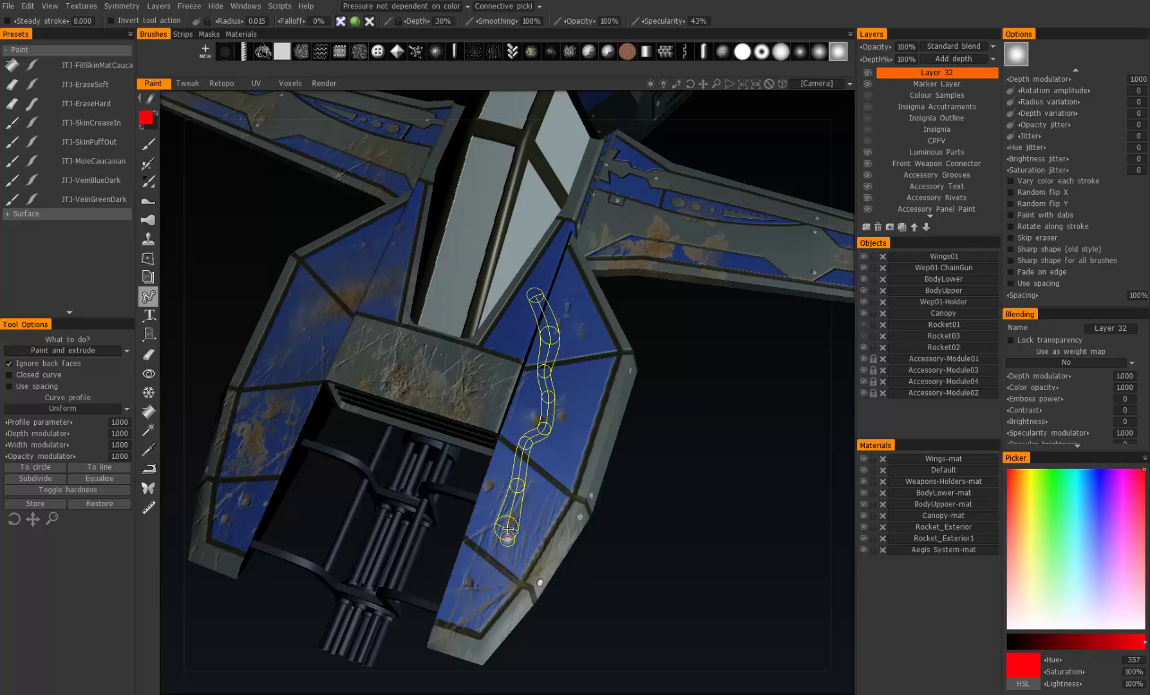
Apply To line, Subdivide and Equalize, drag a point down, then delete the extra points.
click(101, 469)
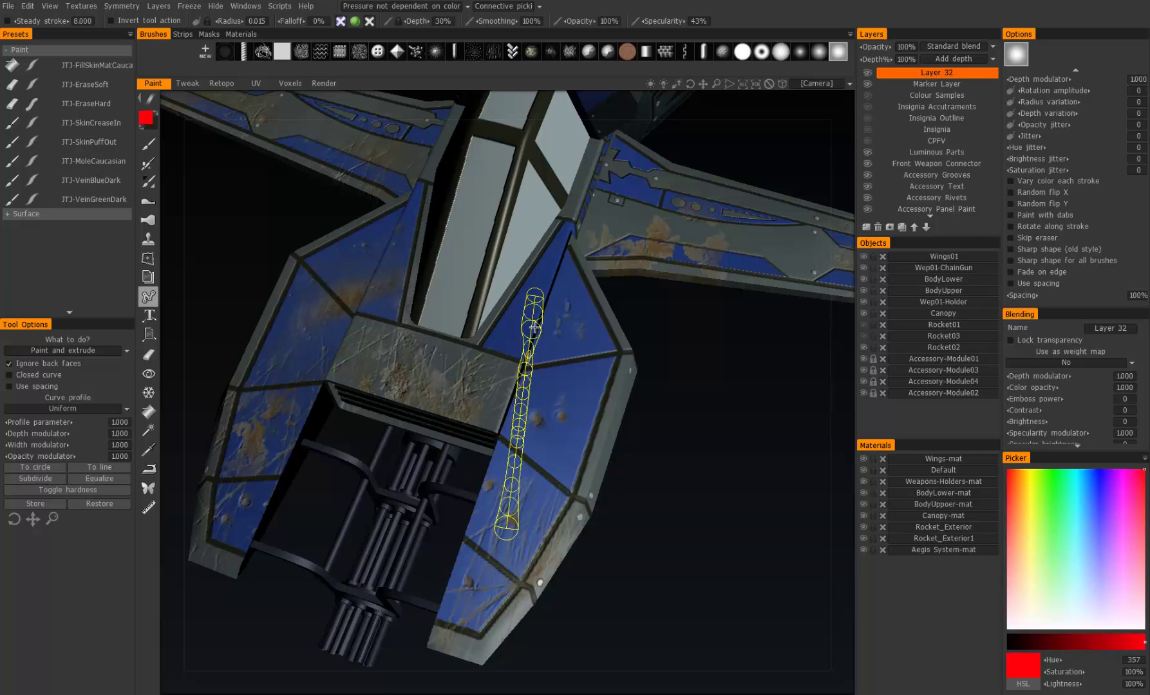
click(99, 480)
click(100, 480)
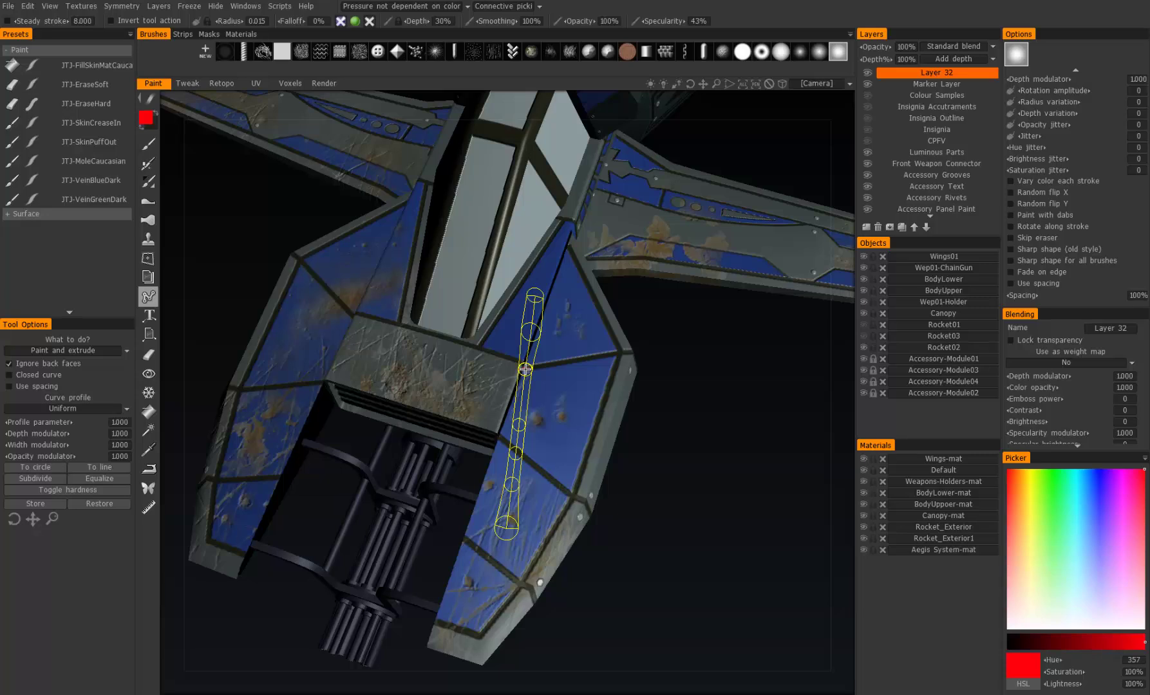
drag(525, 369, 511, 485)
key(Delete)
key(Delete)
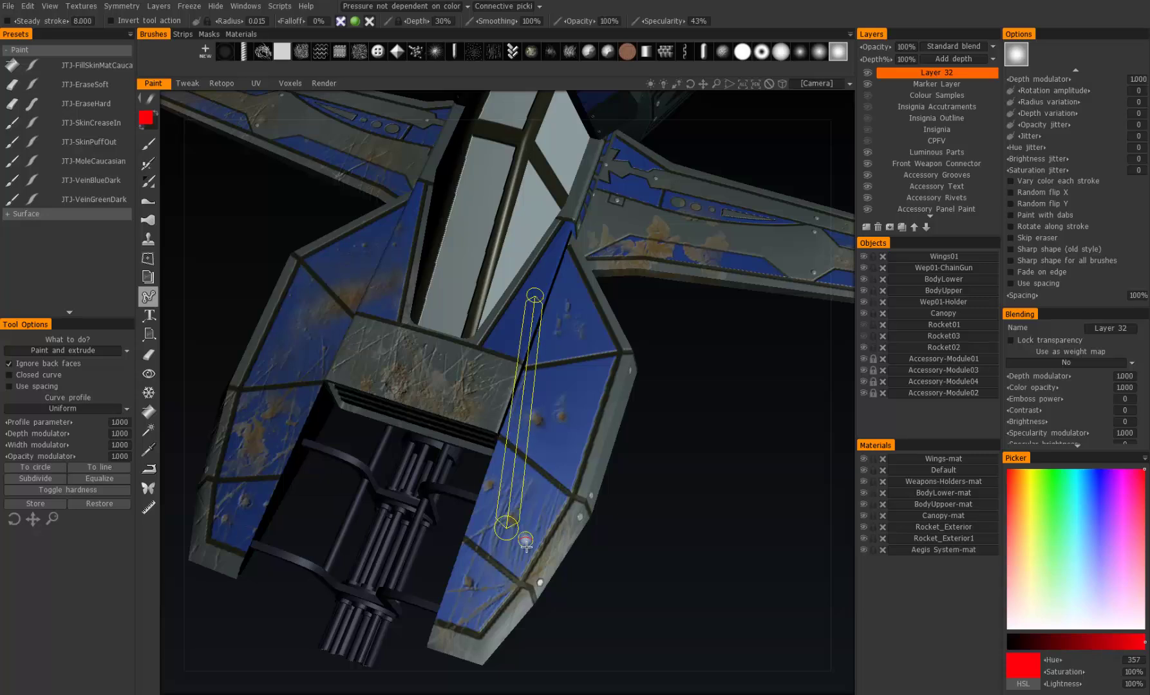
key(Delete)
key(Delete)
Place a three-point curve down the panel and make its middle bend a sharp corner.
click(562, 292)
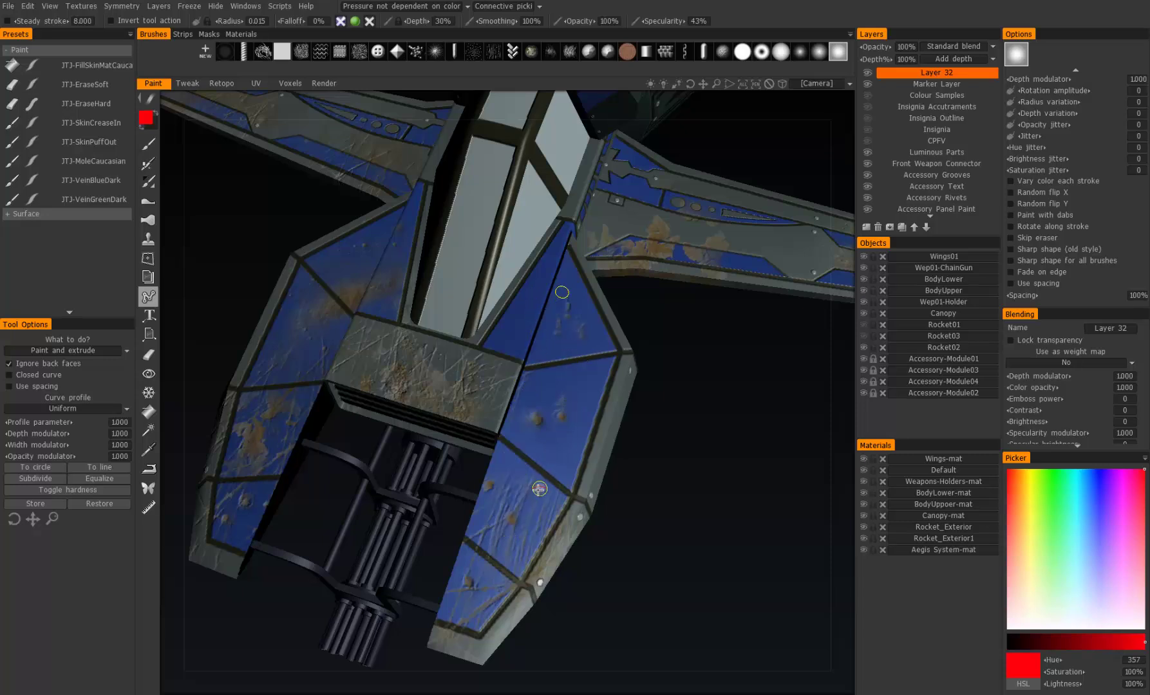
click(583, 372)
click(515, 462)
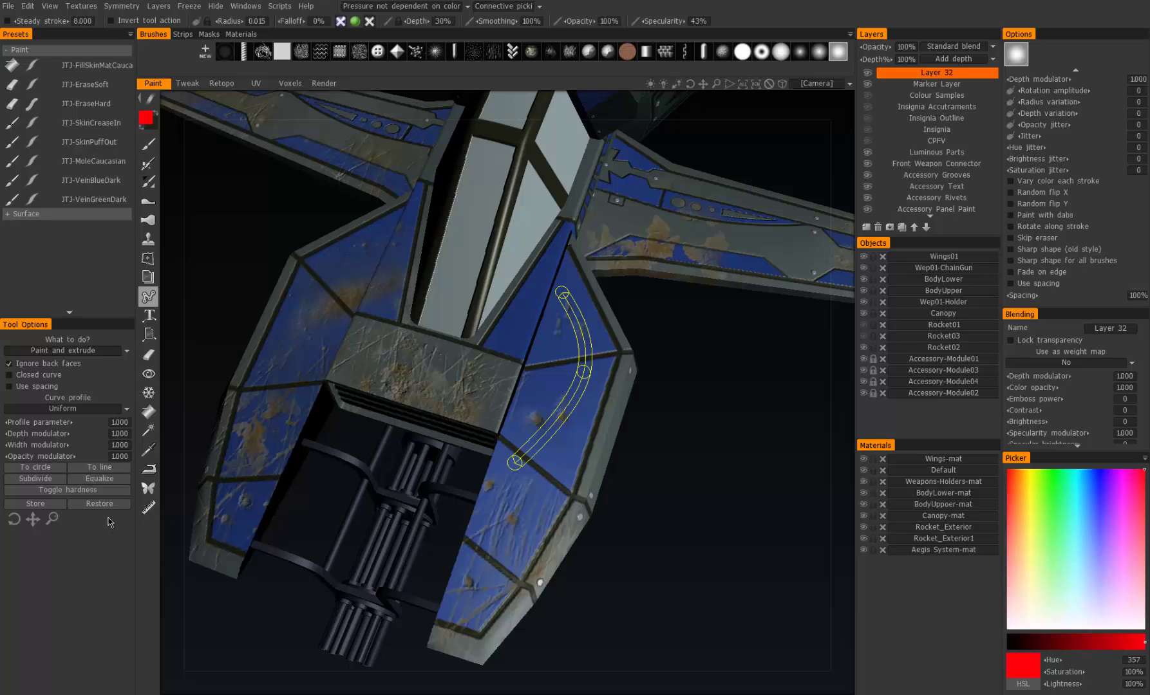
click(76, 490)
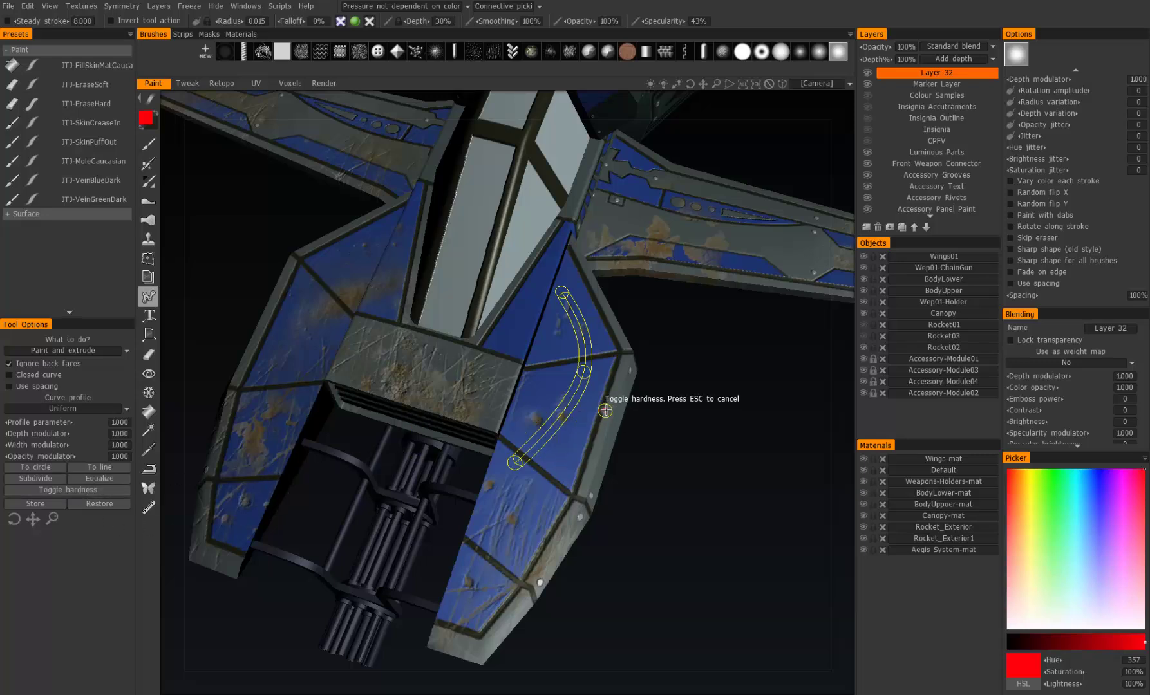
click(583, 372)
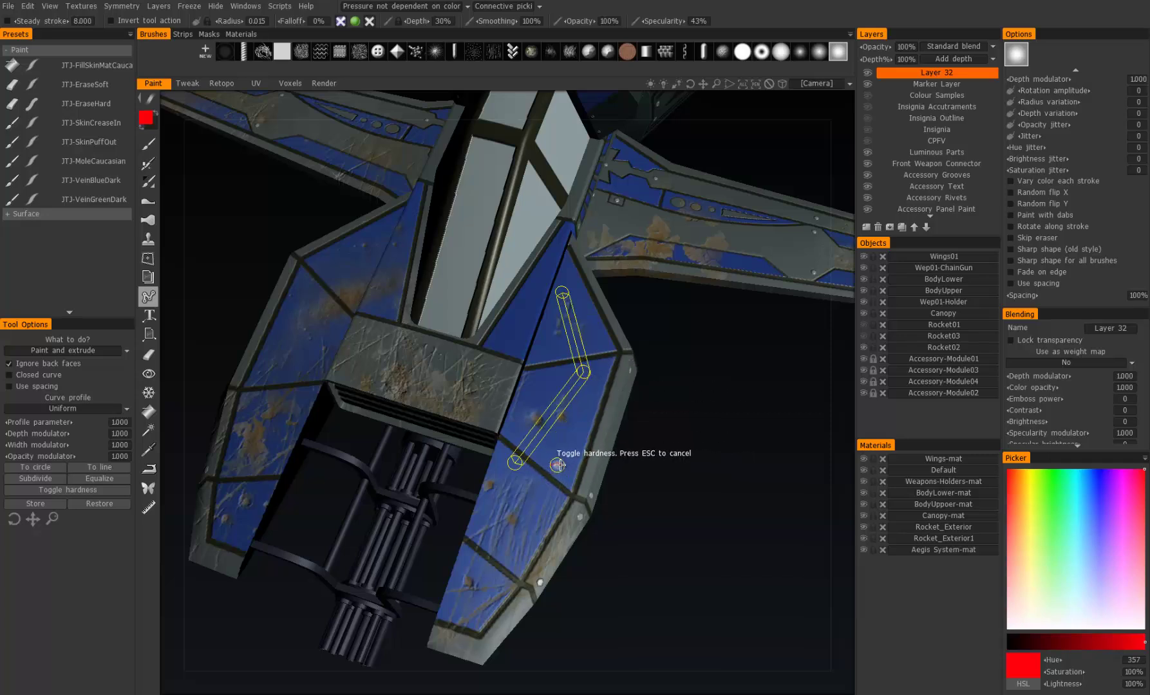
Reshape the lower segment, extend the curve back up, and sharpen its lower-left corner.
drag(543, 418, 532, 385)
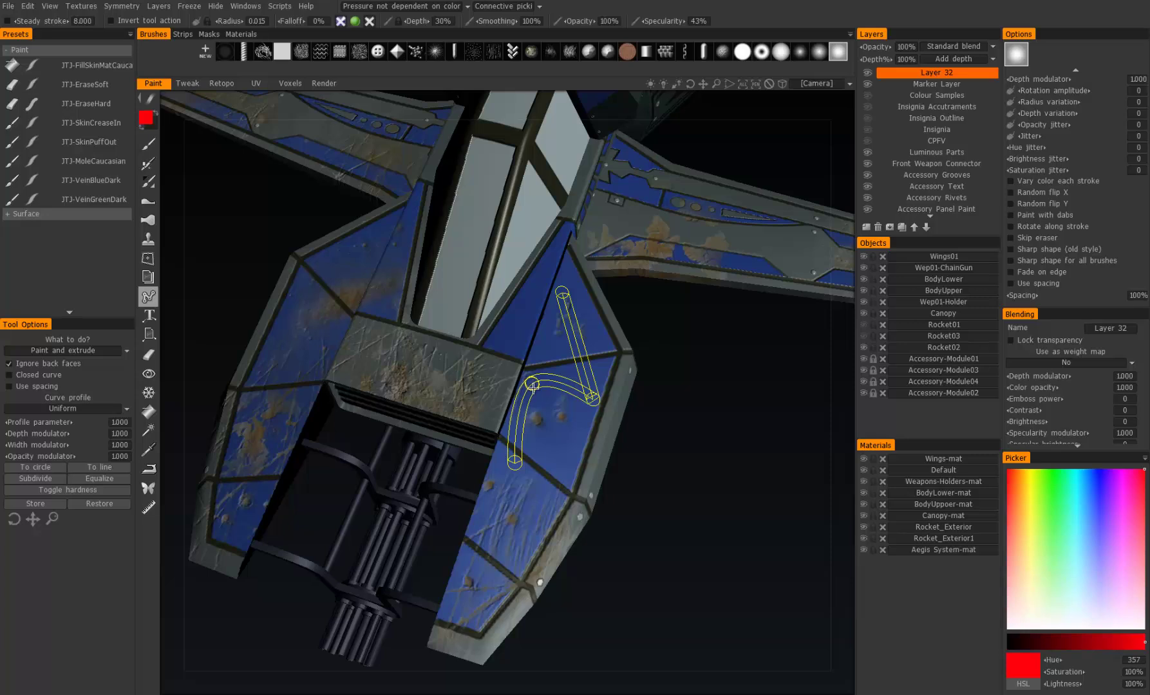
drag(515, 461, 508, 472)
click(550, 494)
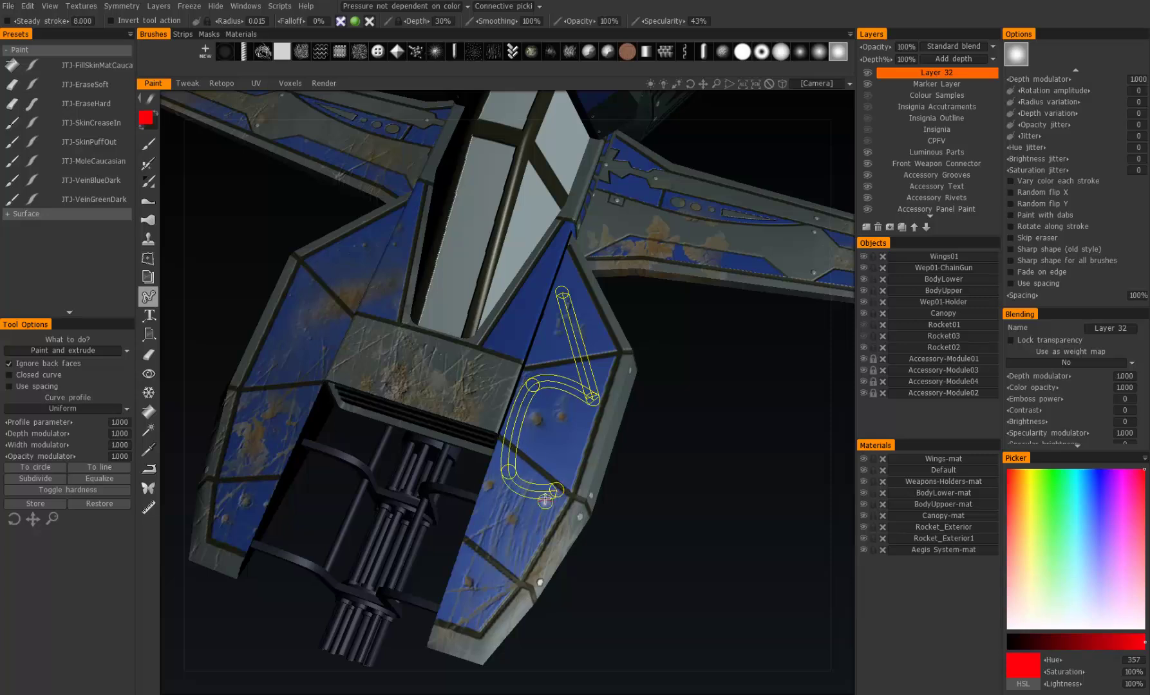
click(570, 438)
click(67, 492)
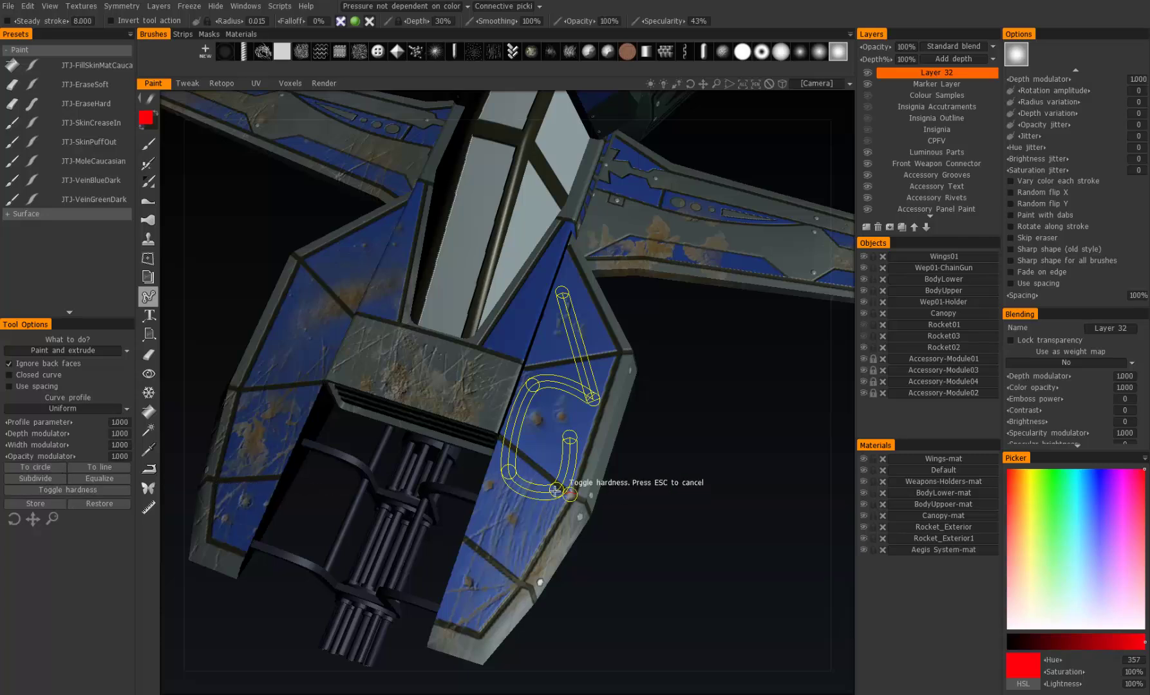
click(509, 472)
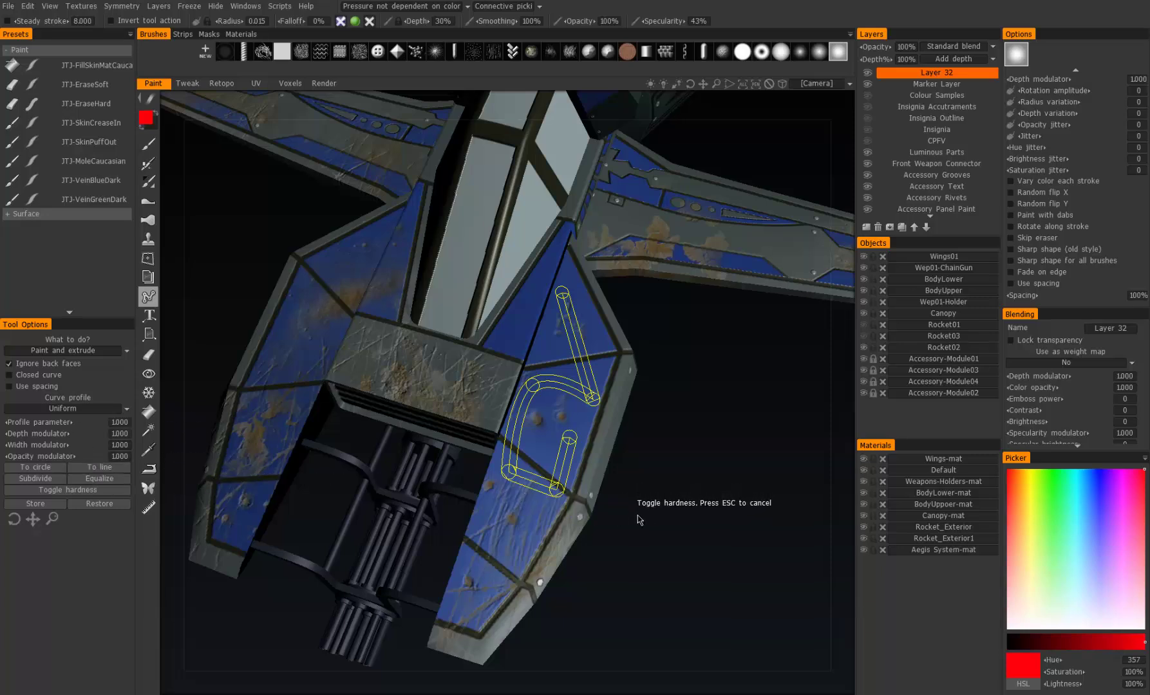
key(Escape)
key(Escape)
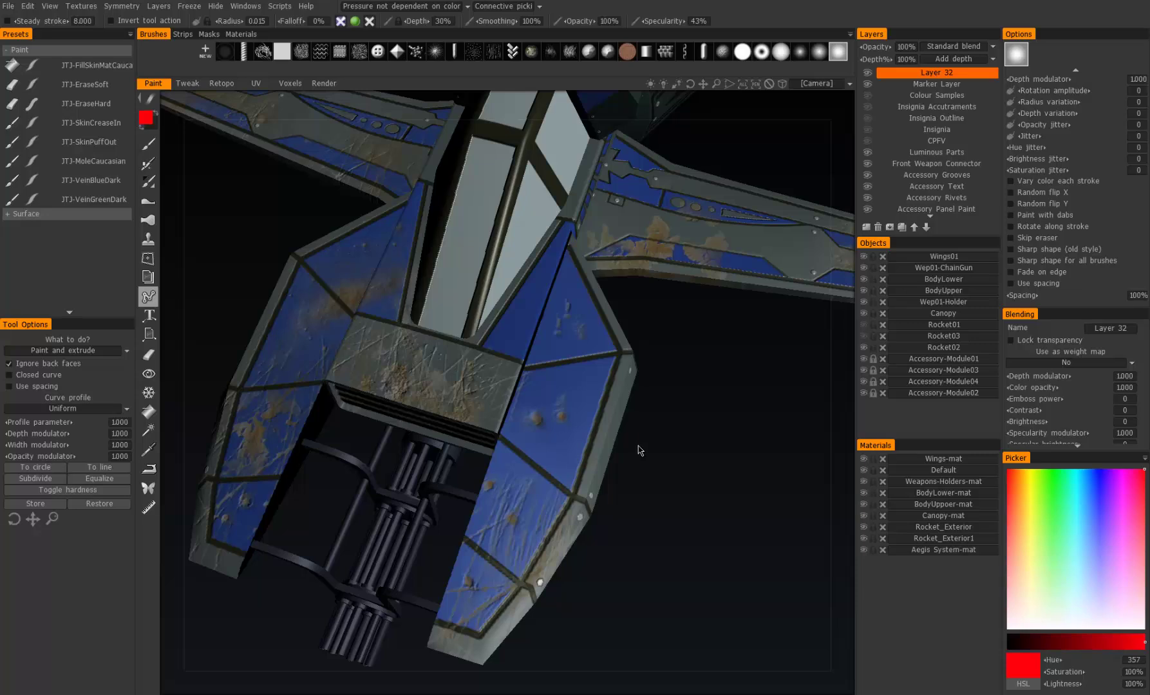
key(ctrl+z)
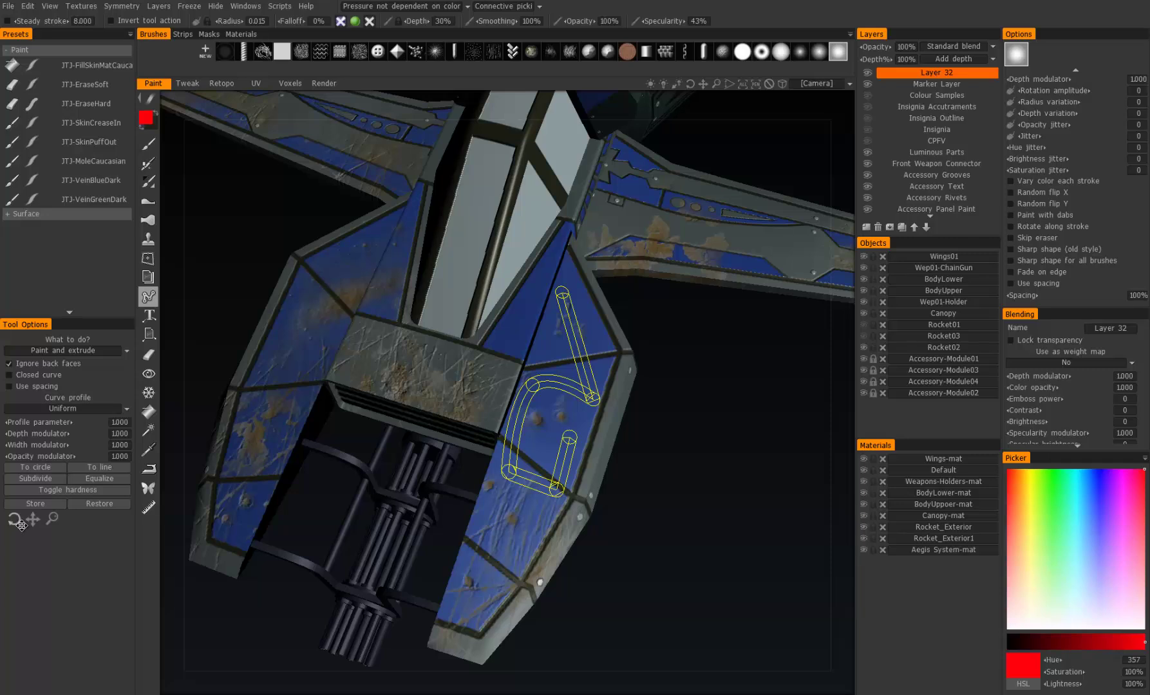
Move and rotate the whole curve, drag a point into a hook, and delete the right control point.
drag(32, 519, 56, 521)
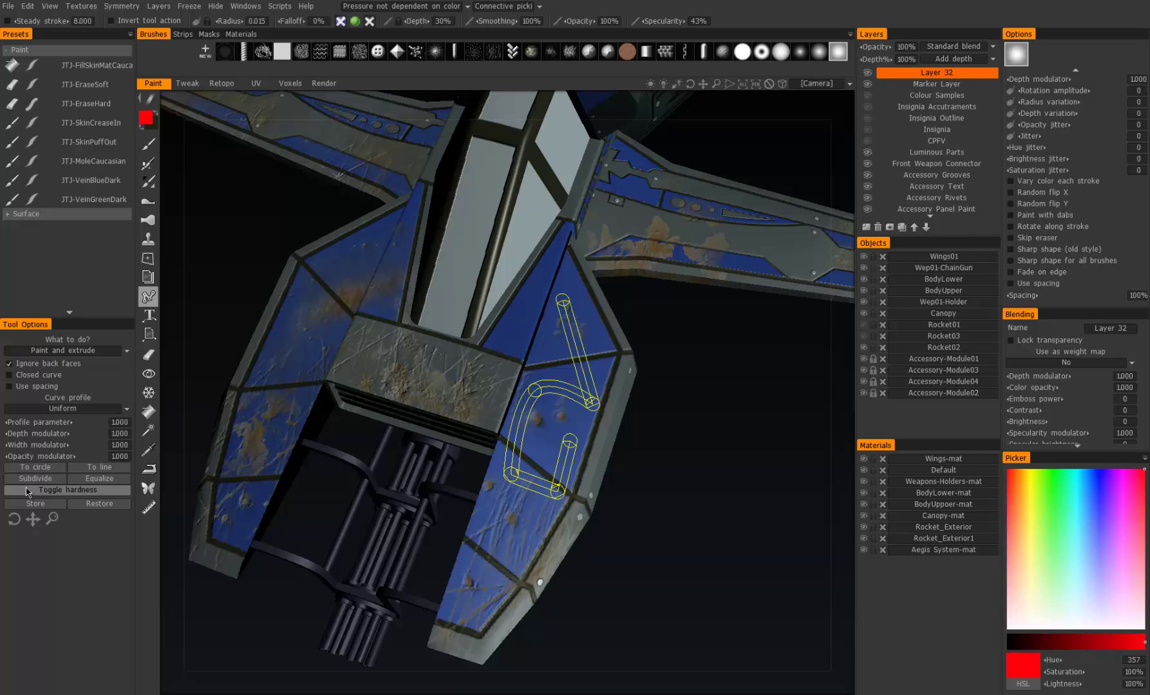
drag(14, 520, 14, 520)
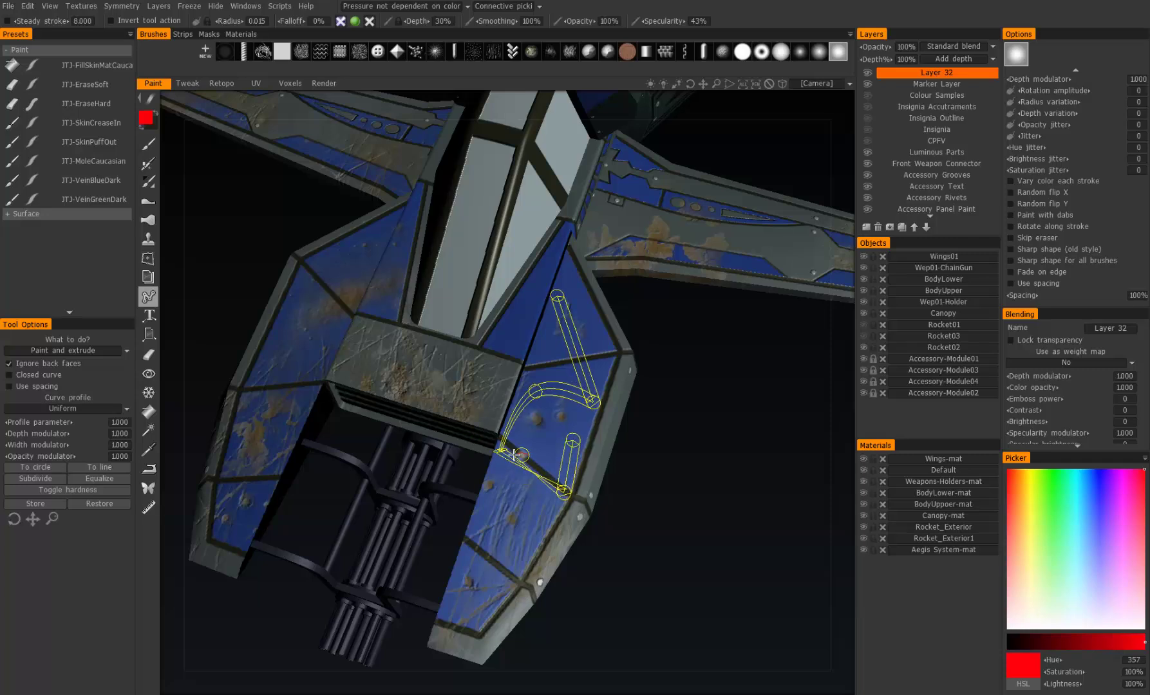
drag(500, 450, 500, 314)
drag(502, 449, 510, 423)
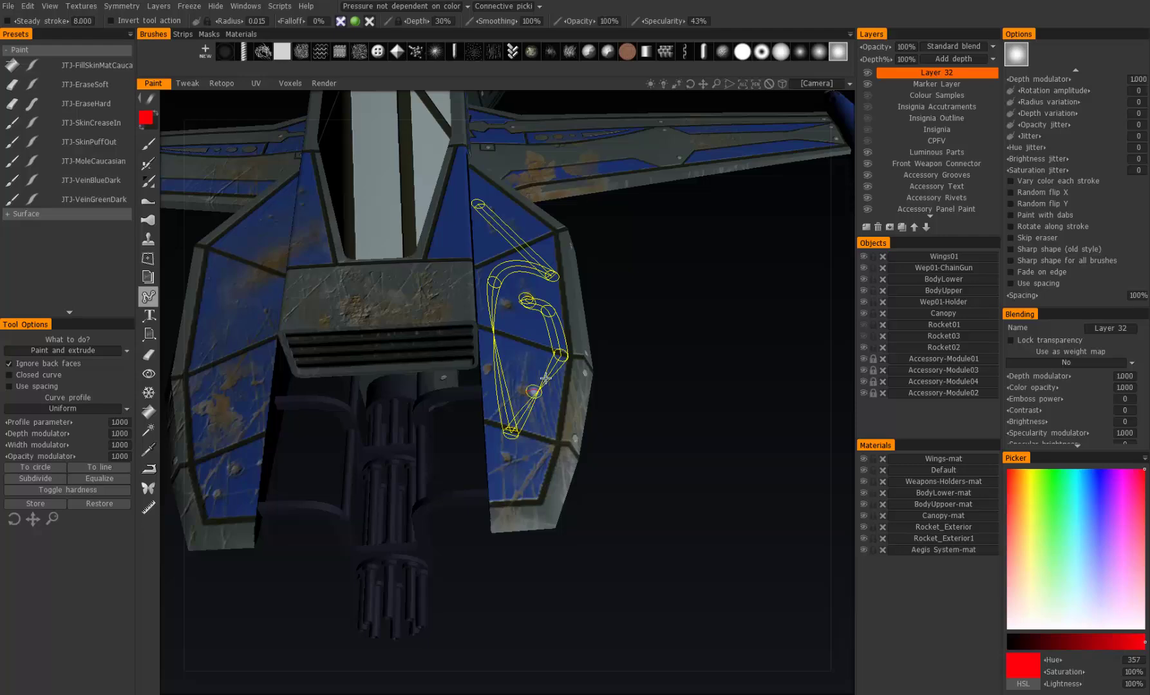
key(Delete)
alt+drag(528, 394, 563, 447)
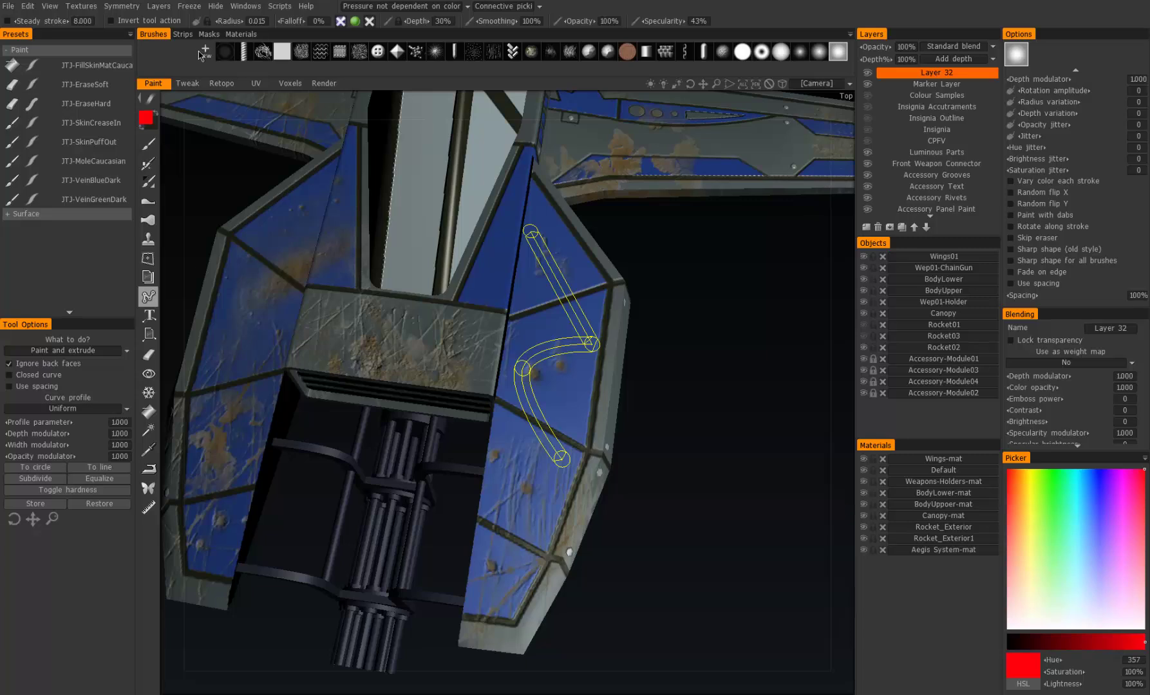
Choose Paint and extrude with the ring brush and apply the stroke along the zigzag curve.
click(83, 353)
click(62, 367)
click(340, 22)
click(760, 54)
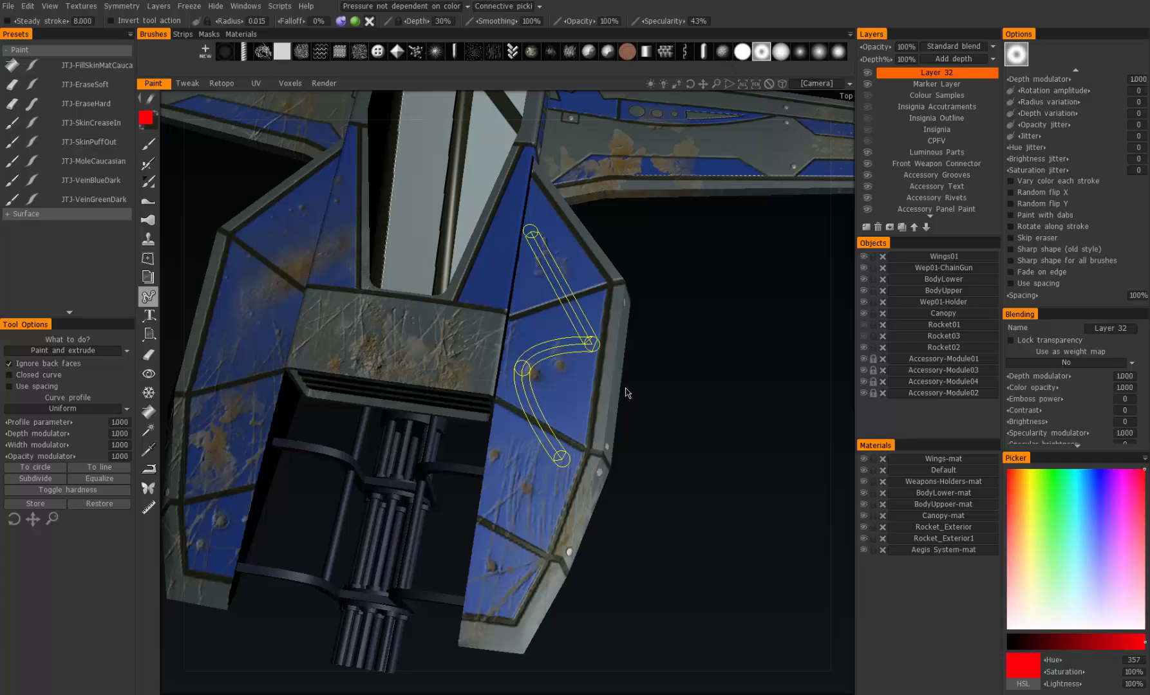
key(Return)
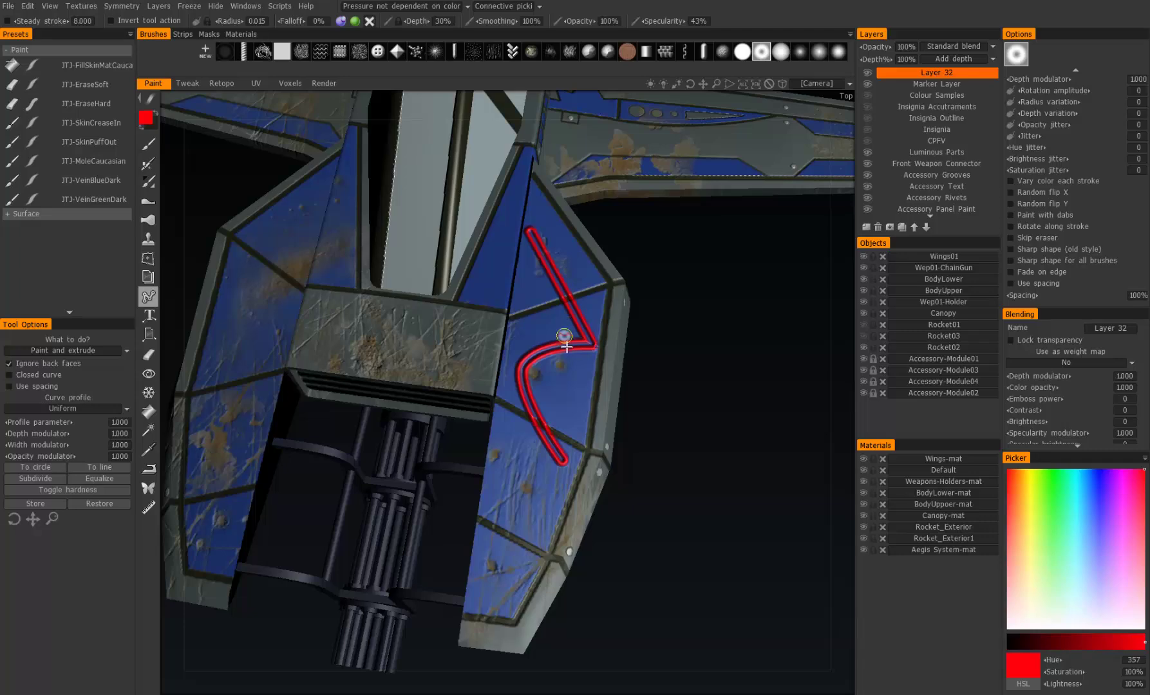
mouse_move(559, 352)
middle_down()
mouse_move(557, 369)
mouse_move(585, 398)
mouse_move(534, 310)
mouse_move(582, 361)
mouse_move(539, 341)
mouse_move(560, 361)
mouse_move(470, 347)
mouse_move(475, 359)
mouse_move(513, 367)
middle_up()
scroll(590, 367, up, 3)
scroll(575, 360, down, 2)
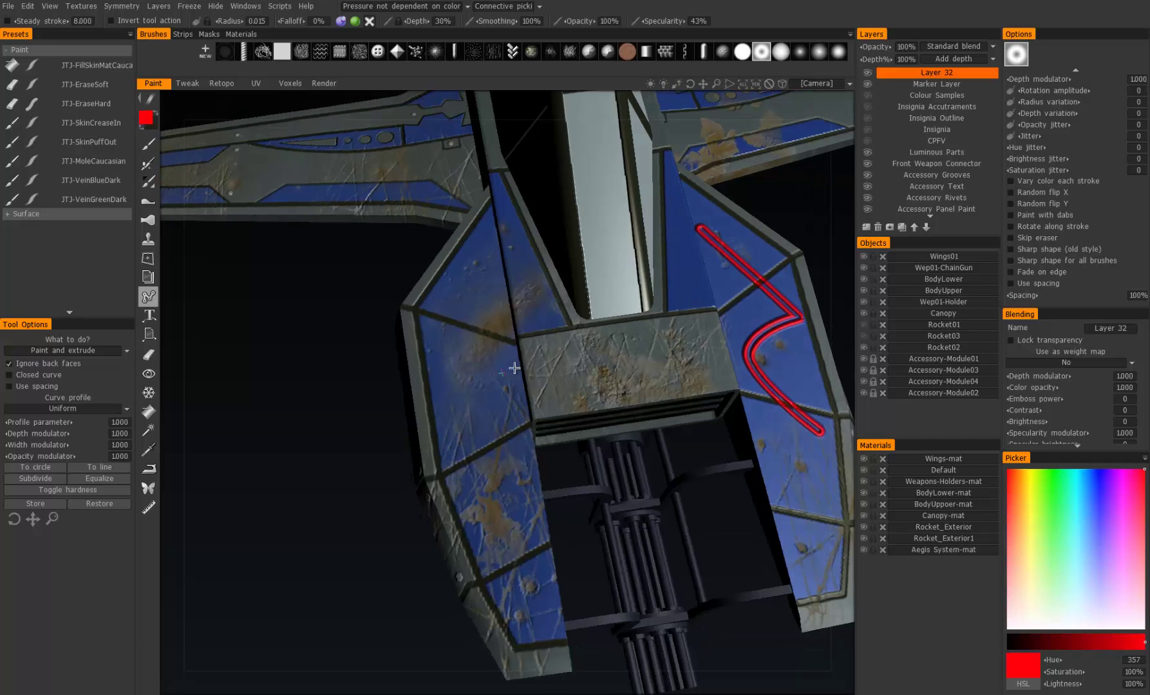
Place a new three-point curve down the left armour panel and nudge its lower points.
click(439, 350)
click(510, 386)
click(523, 515)
drag(509, 385, 504, 387)
drag(522, 515, 520, 523)
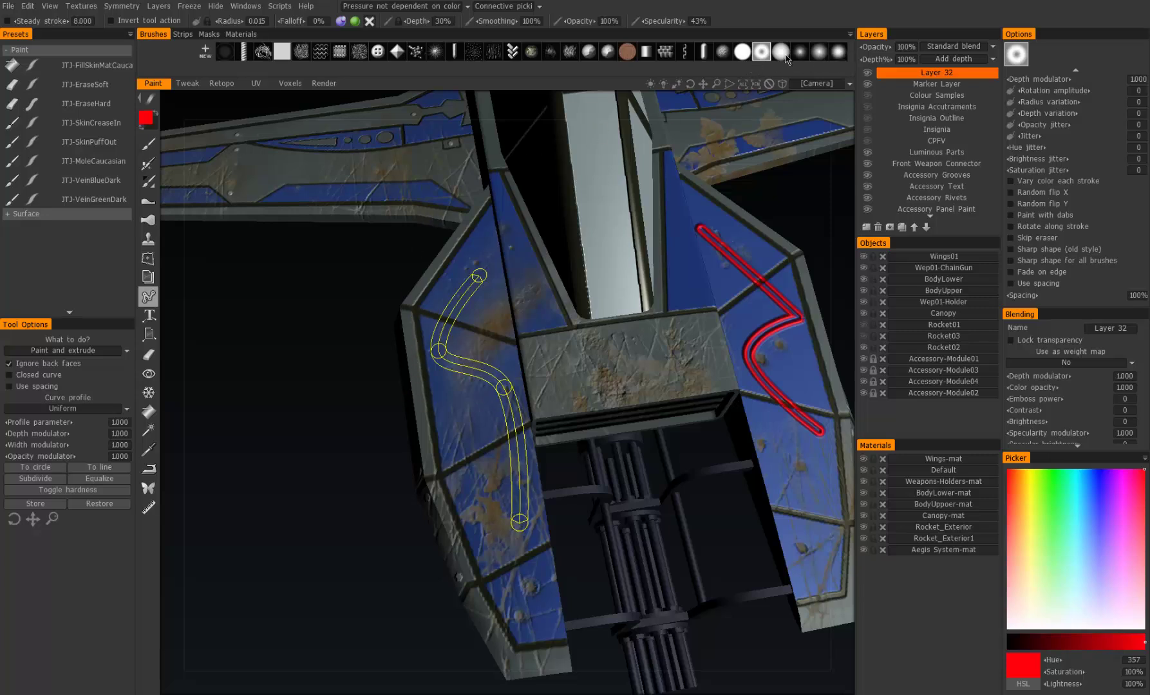
Pick the solid round brush and the curved strip pattern, and convert the stroke into a spline.
click(742, 54)
click(183, 35)
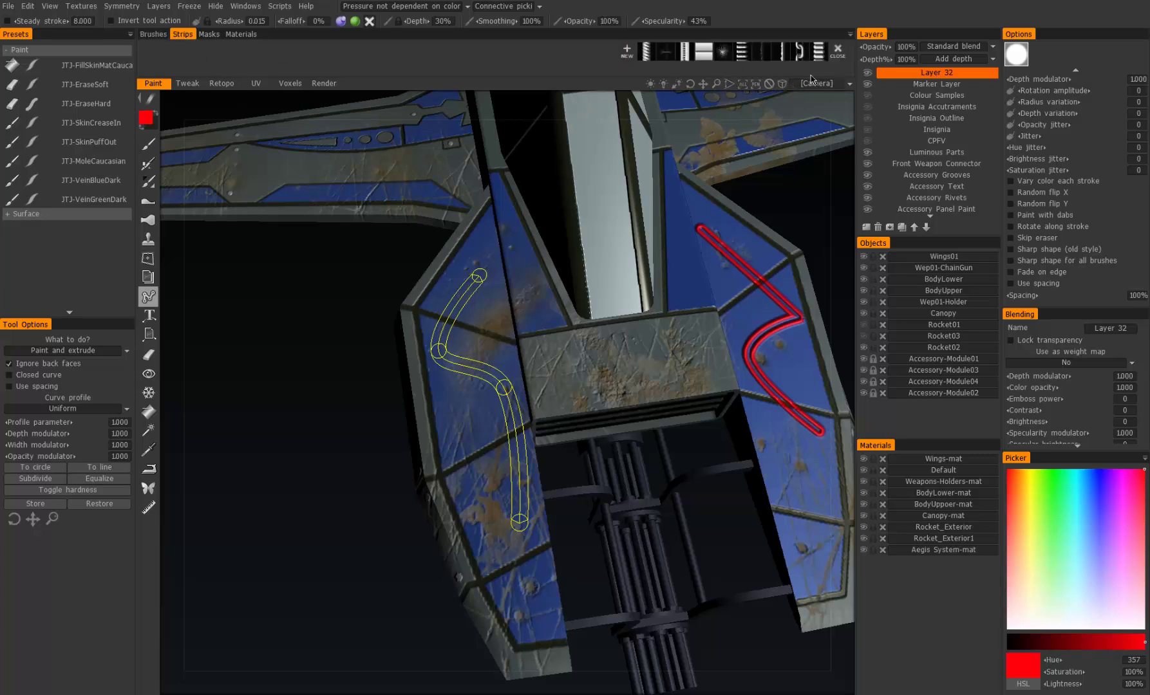
click(800, 53)
click(340, 21)
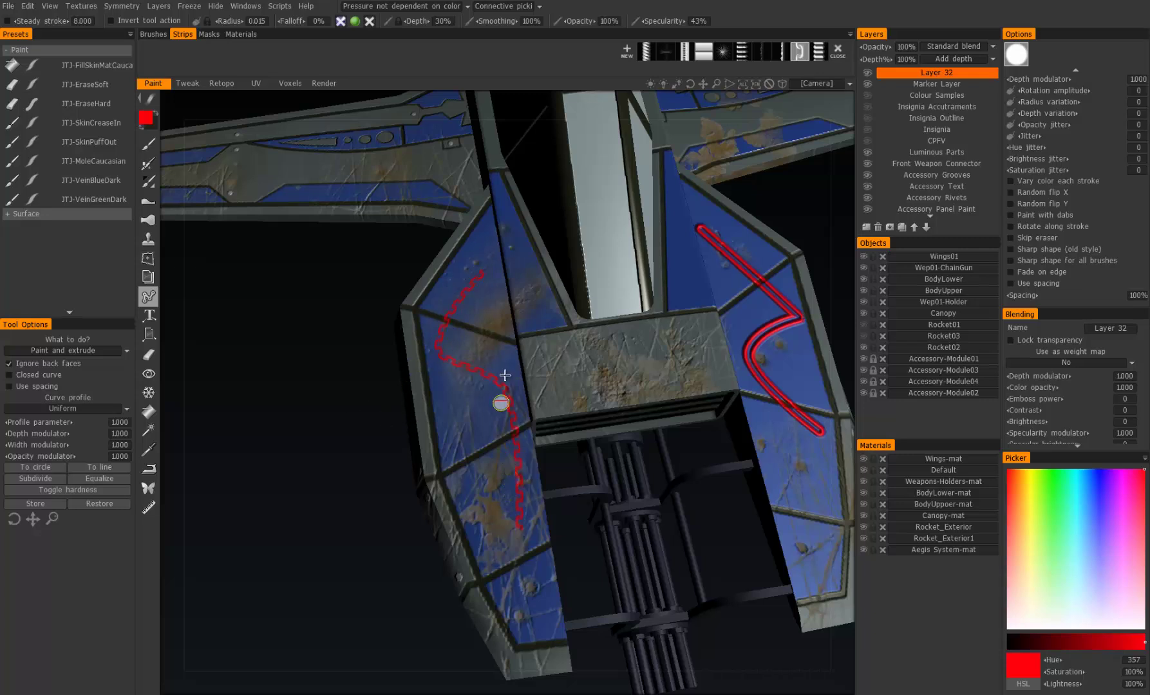
click(519, 327)
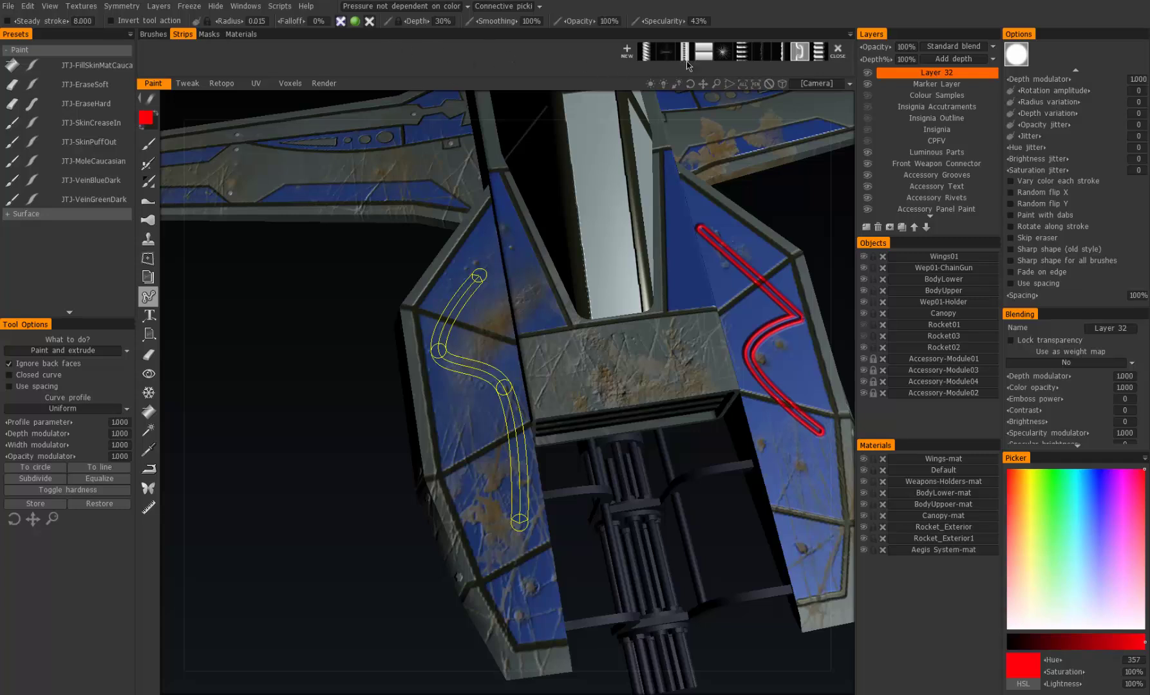
Pick the ring brush, apply the strip along the curve, then undo it and deselect the strip.
click(155, 34)
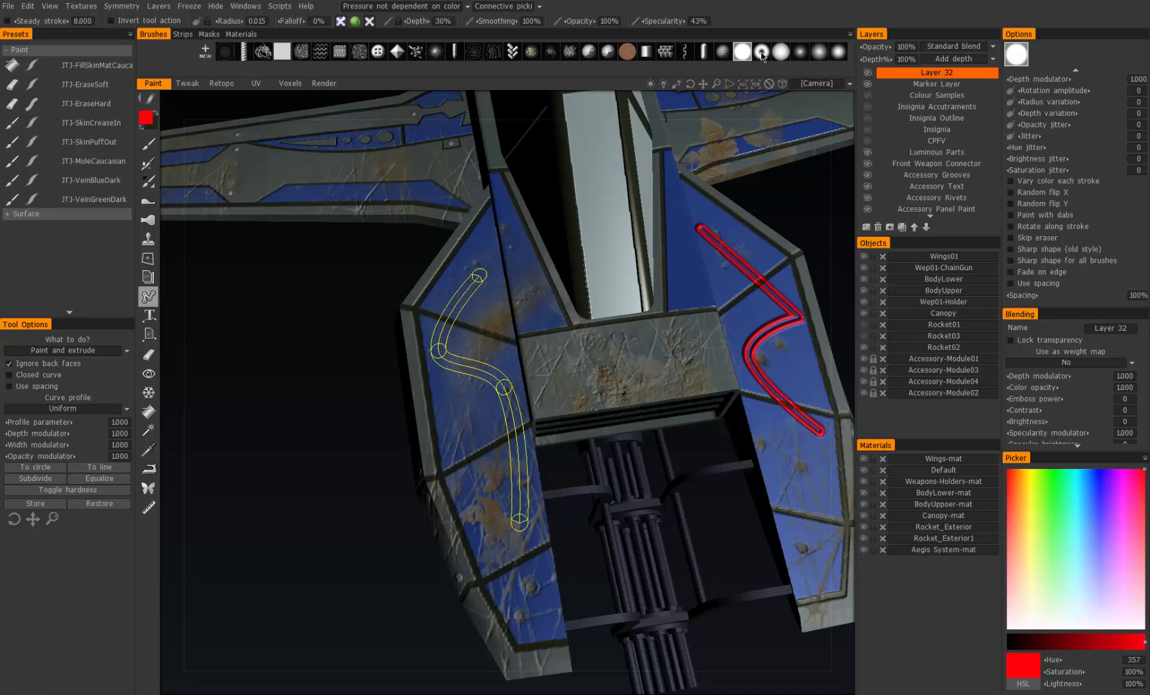
click(761, 53)
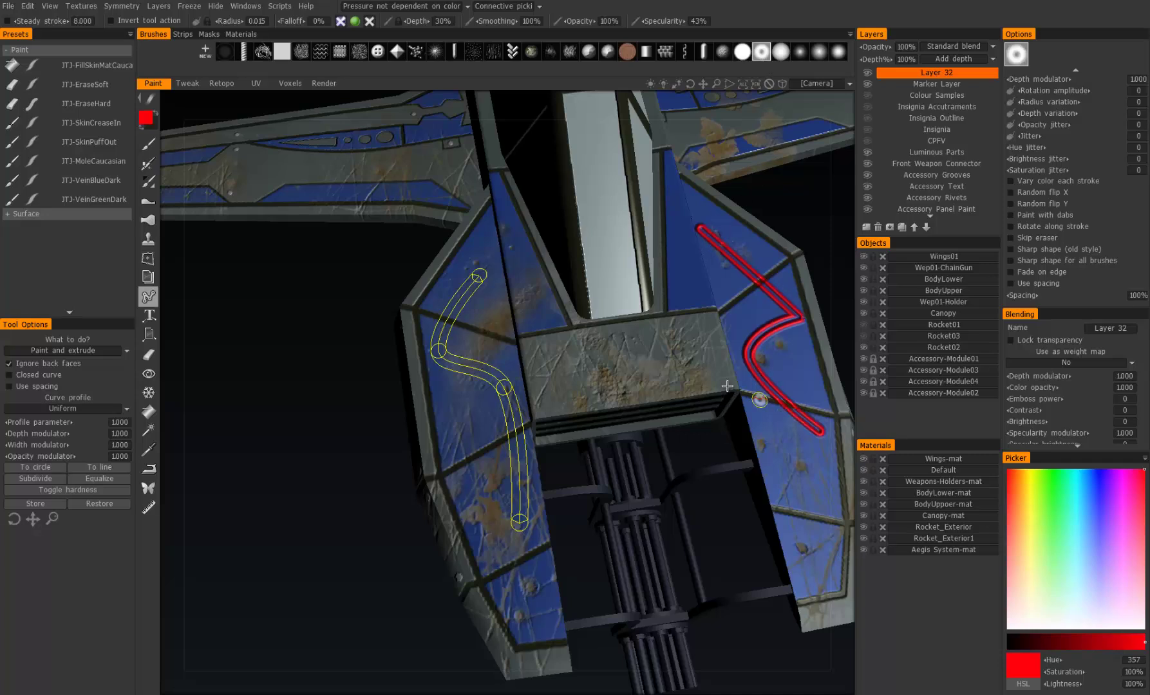
click(182, 34)
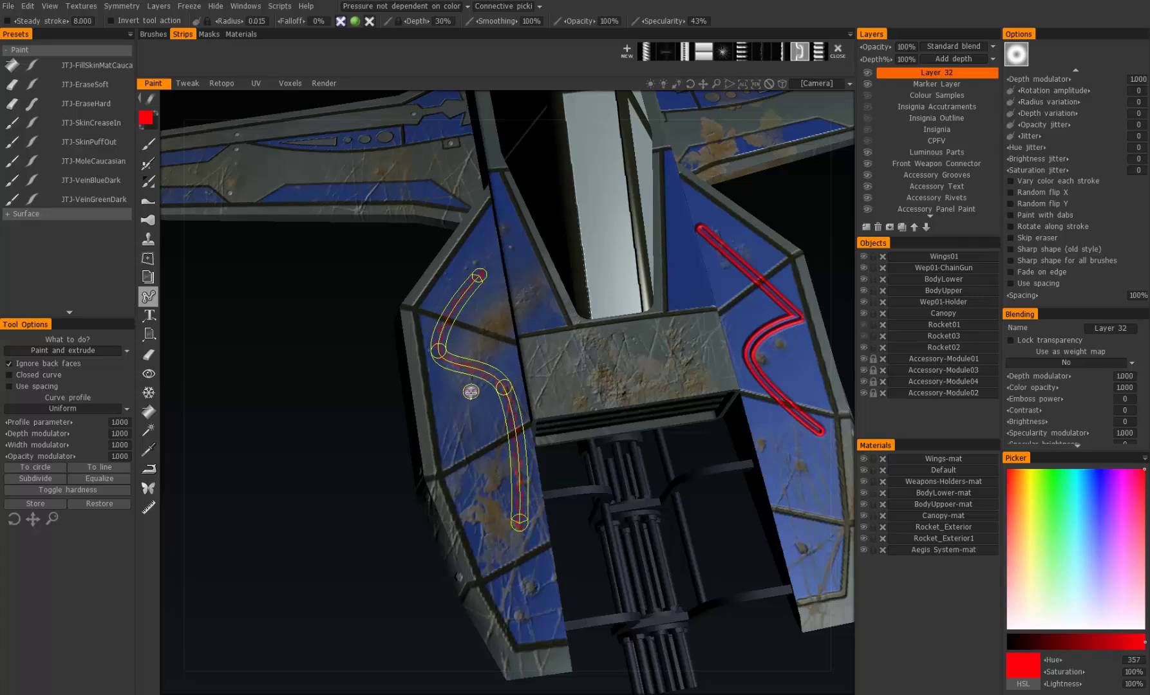
key(Return)
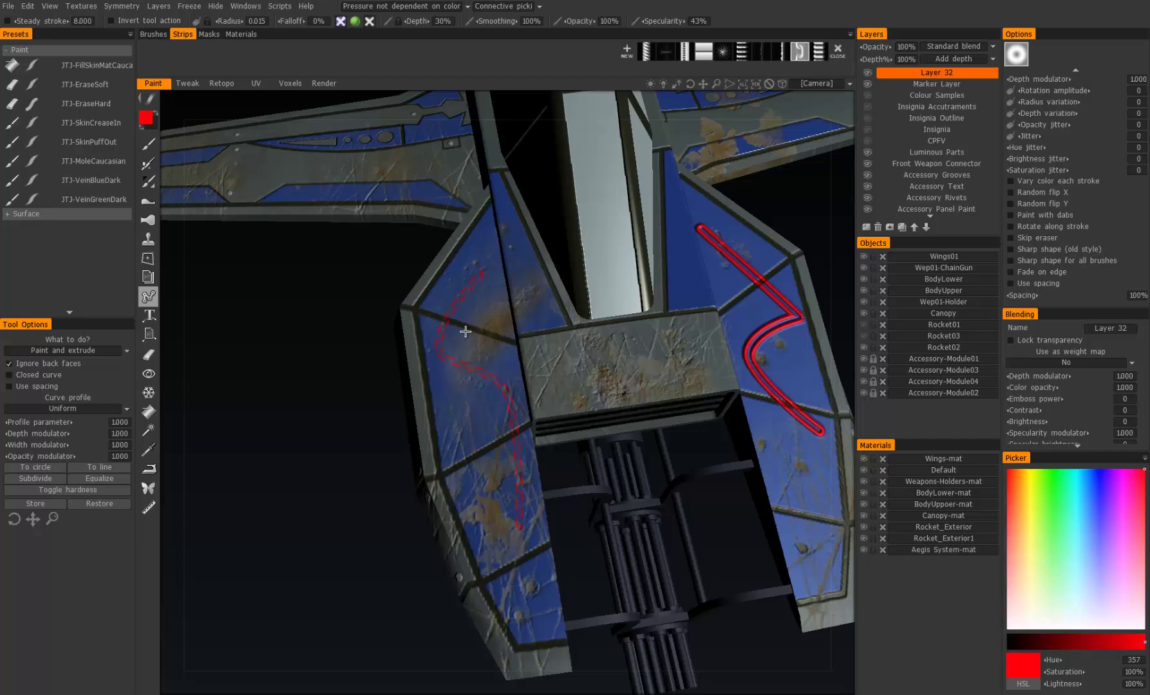
scroll(465, 331, up, 5)
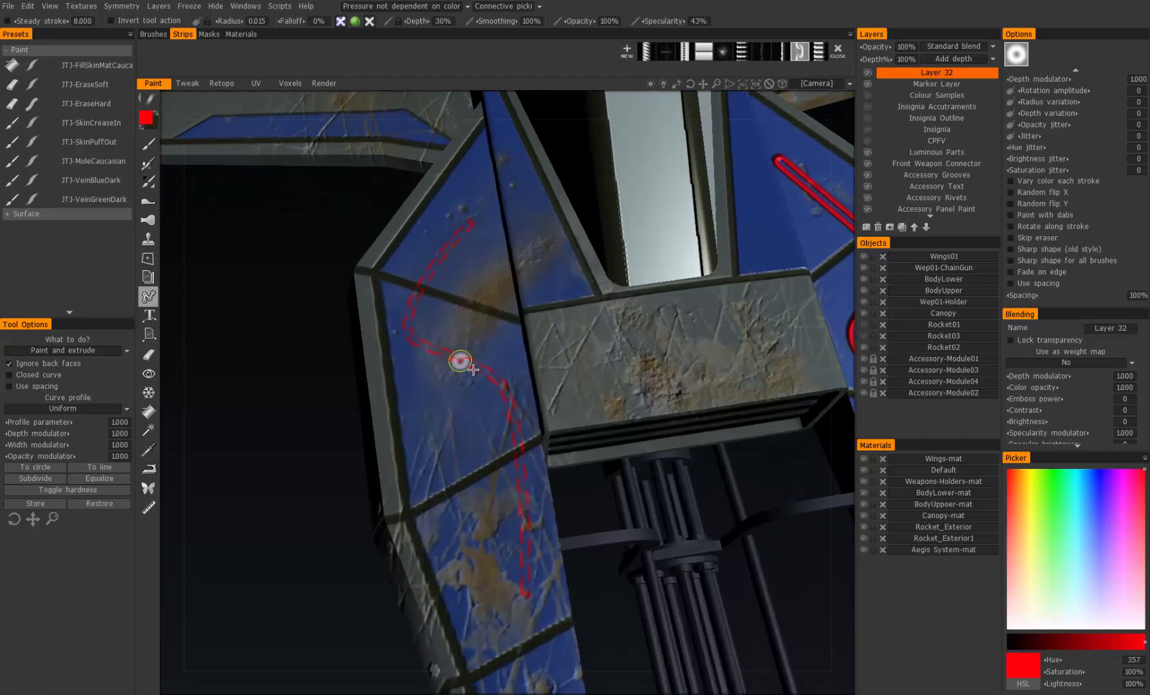
middle_drag(536, 468, 519, 390)
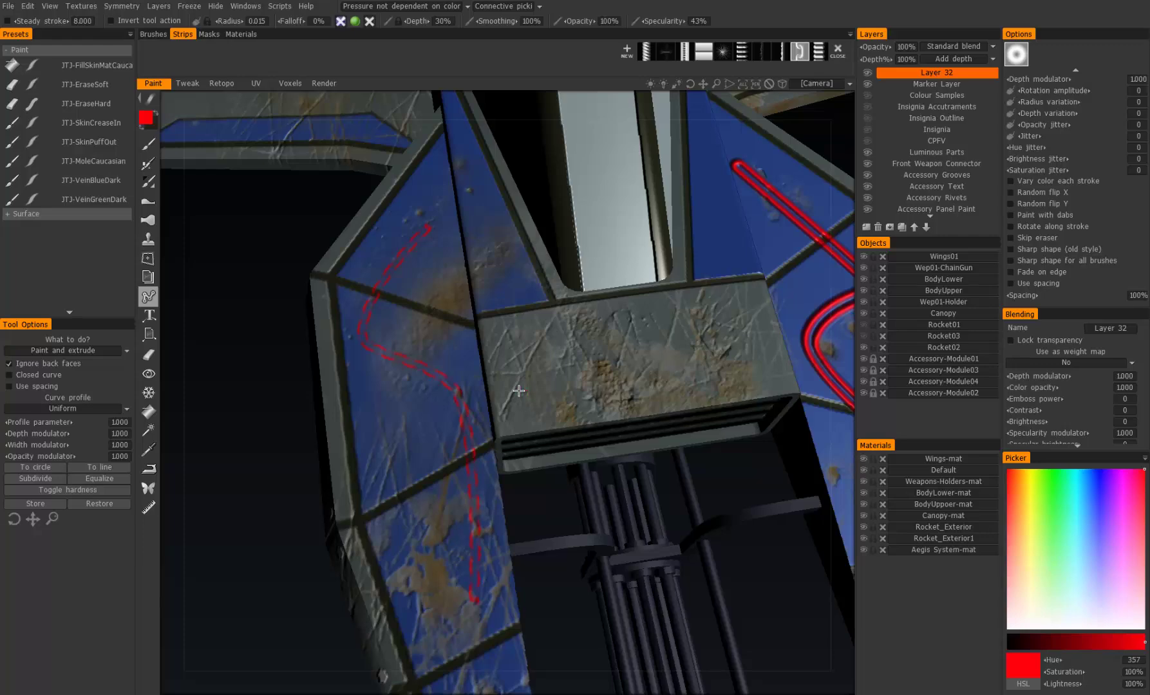
scroll(519, 391, down, 5)
key(ctrl+z)
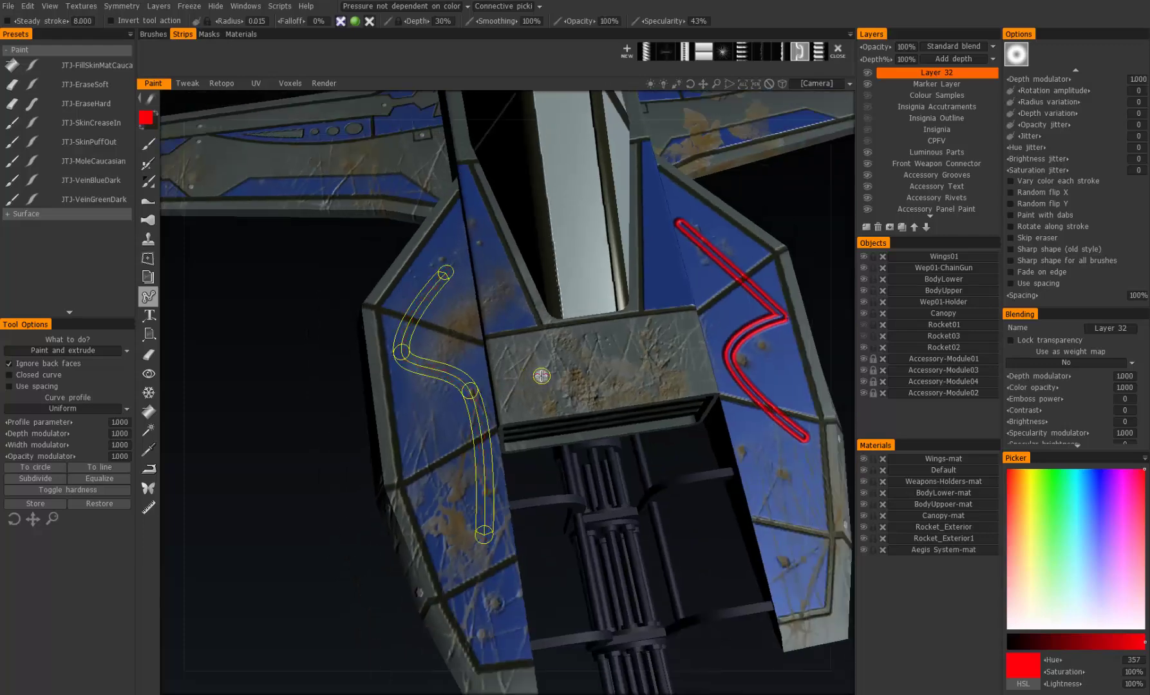
click(838, 53)
Pick the last brush shape in the set and set the curve action to Erase.
click(161, 35)
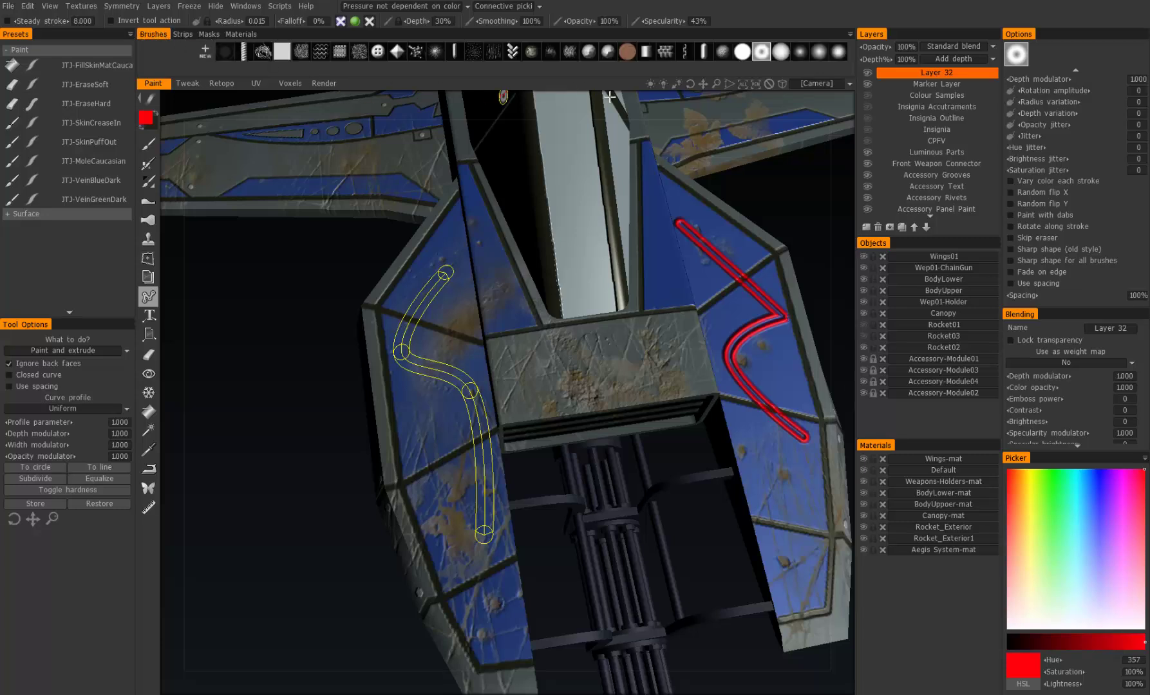
click(836, 55)
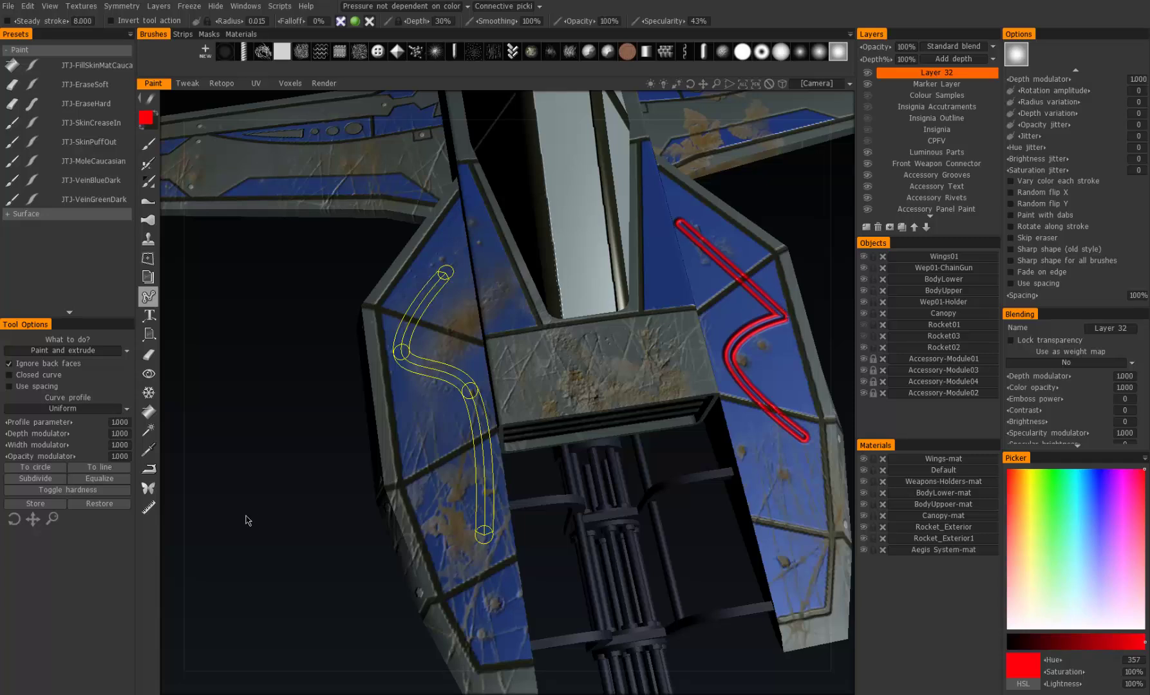
click(67, 350)
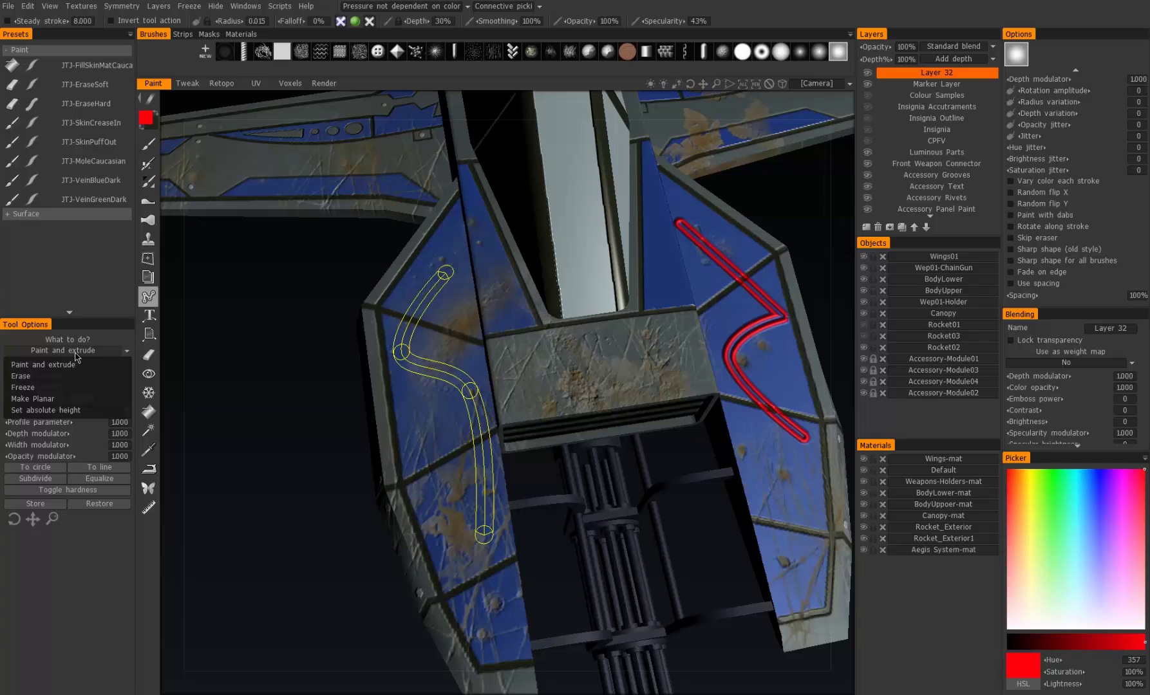
click(31, 377)
Make Panel Paint the active layer.
click(929, 177)
scroll(932, 128, down, 3)
scroll(933, 119, down, 5)
click(936, 122)
scroll(936, 132, up, 2)
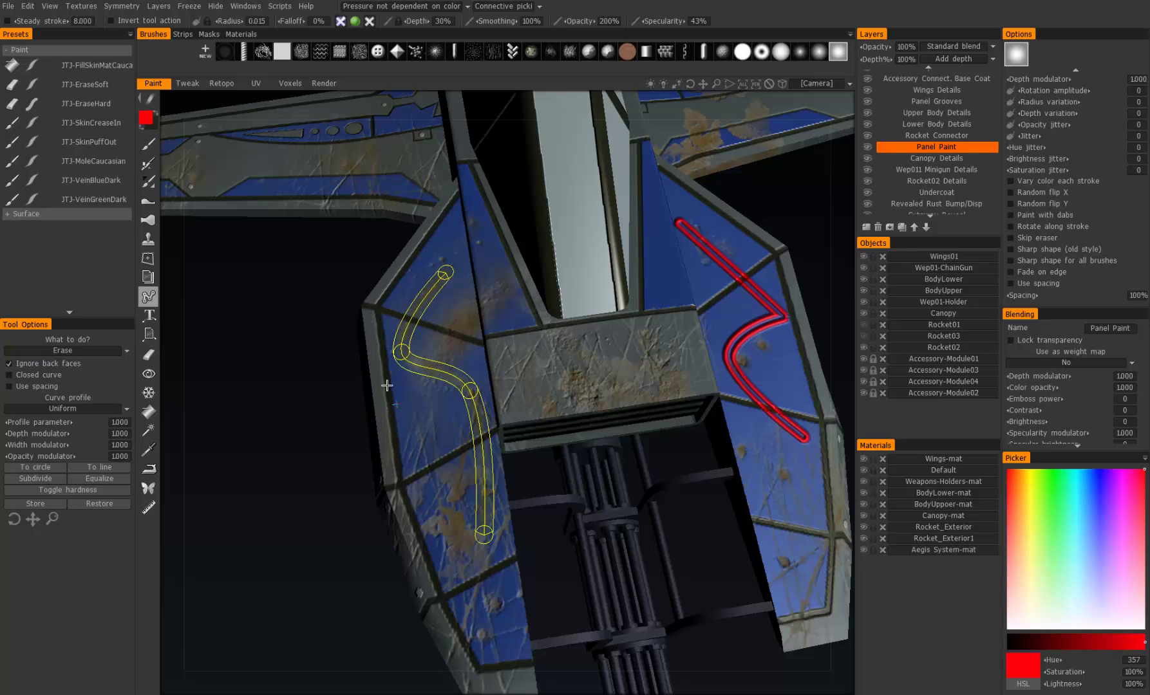
middle_drag(387, 385, 380, 367)
Apply the erase along the S curve, undo it, and nudge one control point.
key(Return)
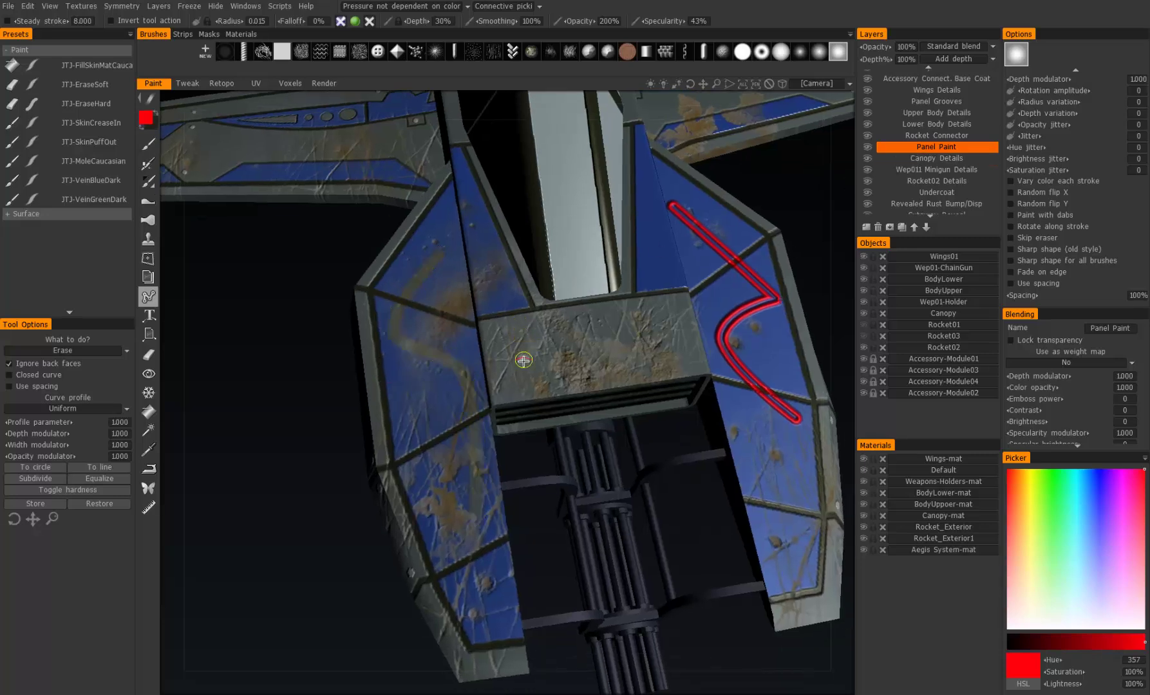
key(ctrl+z)
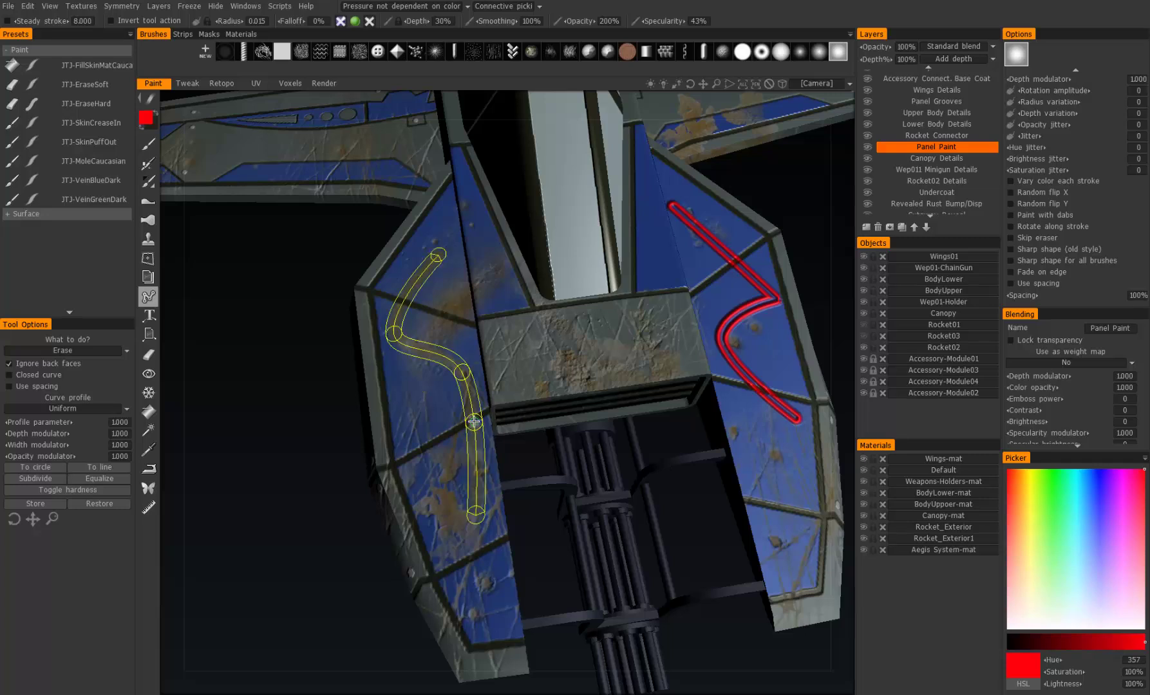
drag(472, 418, 468, 417)
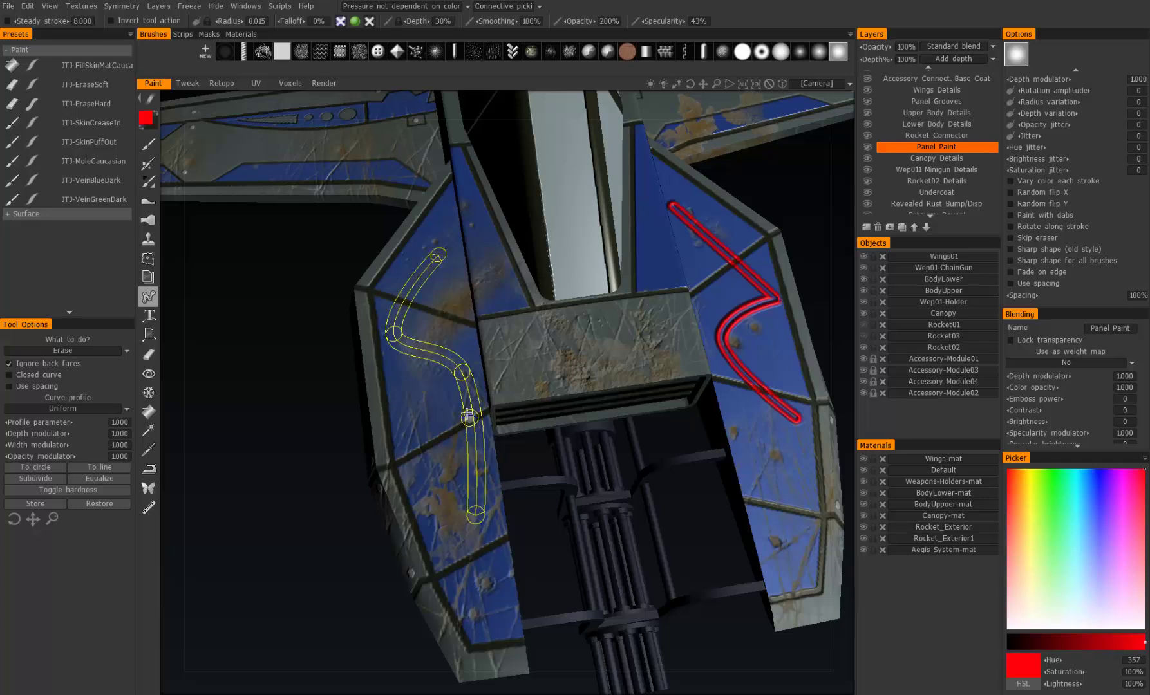
click(64, 352)
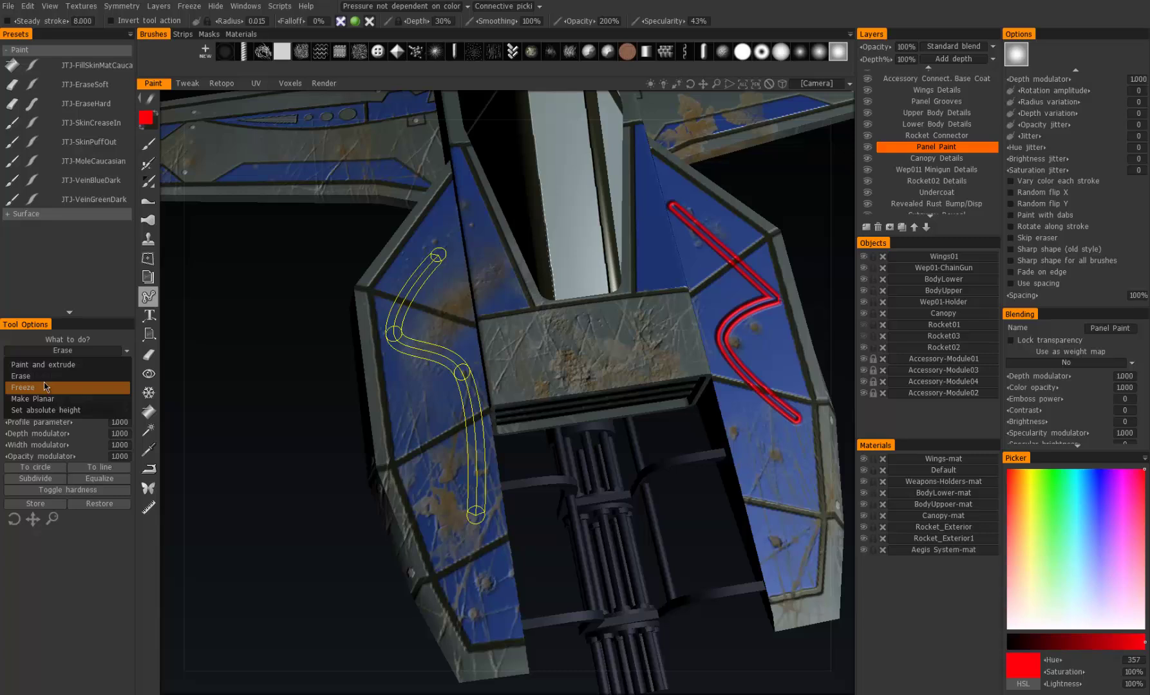
Set the curve action to Freeze and freeze the surface along the S curve.
click(43, 388)
scroll(951, 82, up, 5)
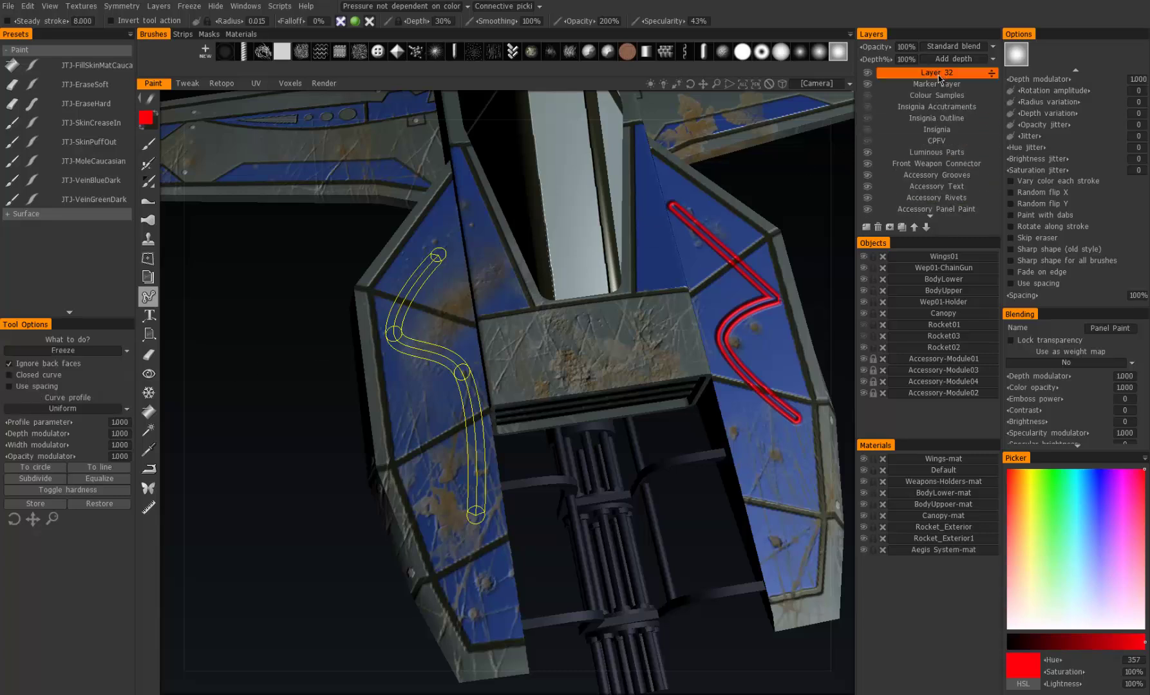
key(Return)
middle_drag(422, 304, 460, 332)
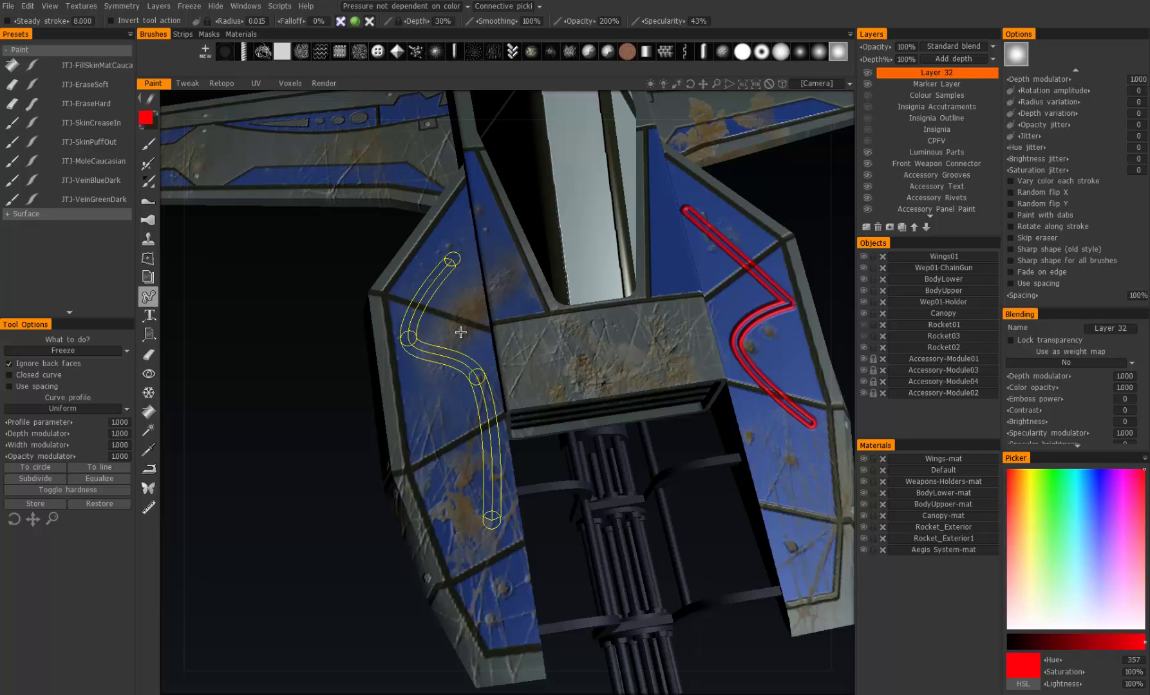
key(Return)
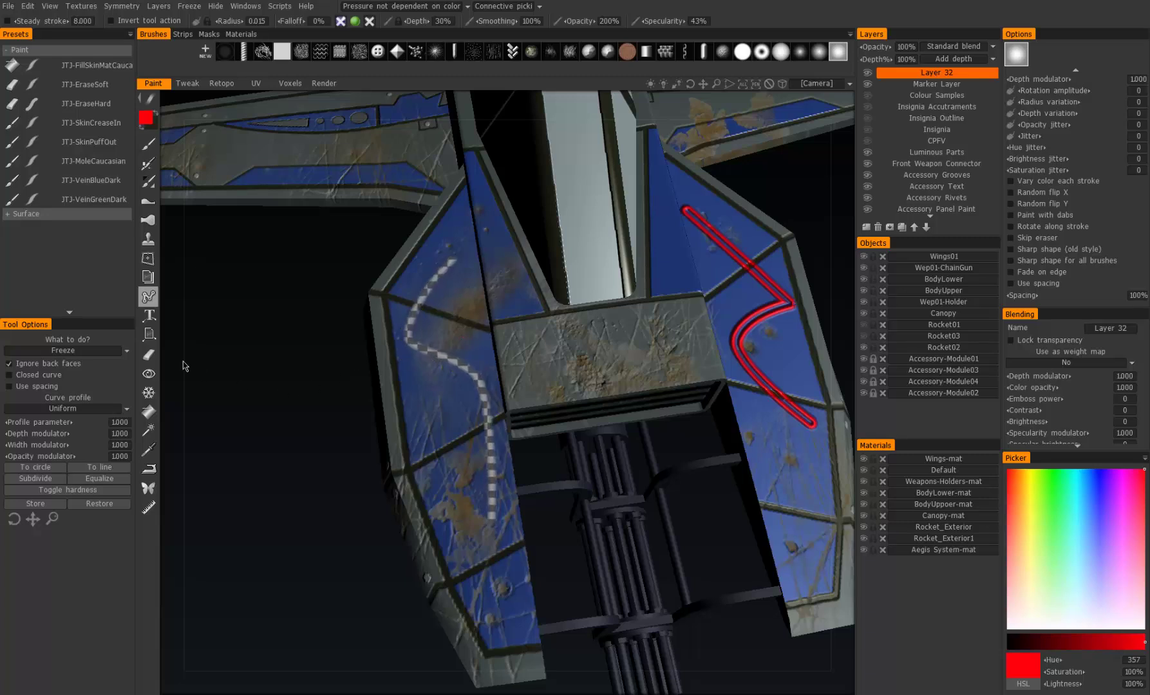
Paint red freehand over the frozen S line, then return to the curve tool.
click(148, 143)
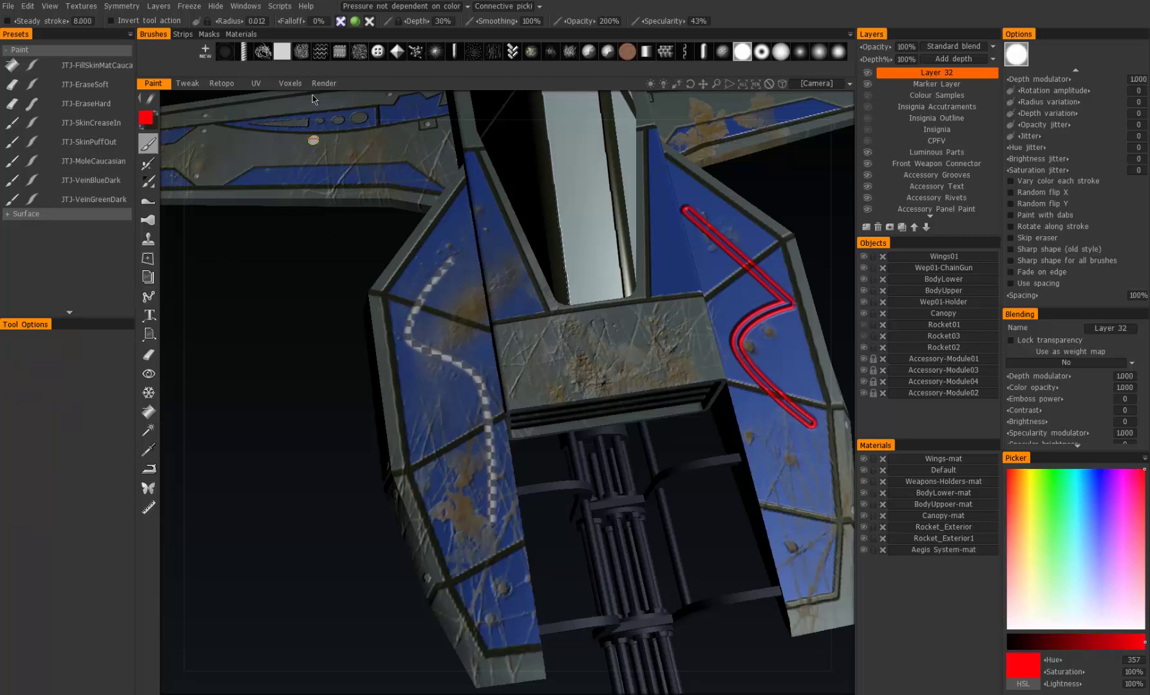
right_drag(428, 270, 444, 270)
mouse_move(451, 260)
mouse_down()
mouse_move(416, 334)
mouse_move(462, 398)
mouse_move(440, 398)
mouse_move(456, 383)
mouse_move(452, 422)
mouse_up()
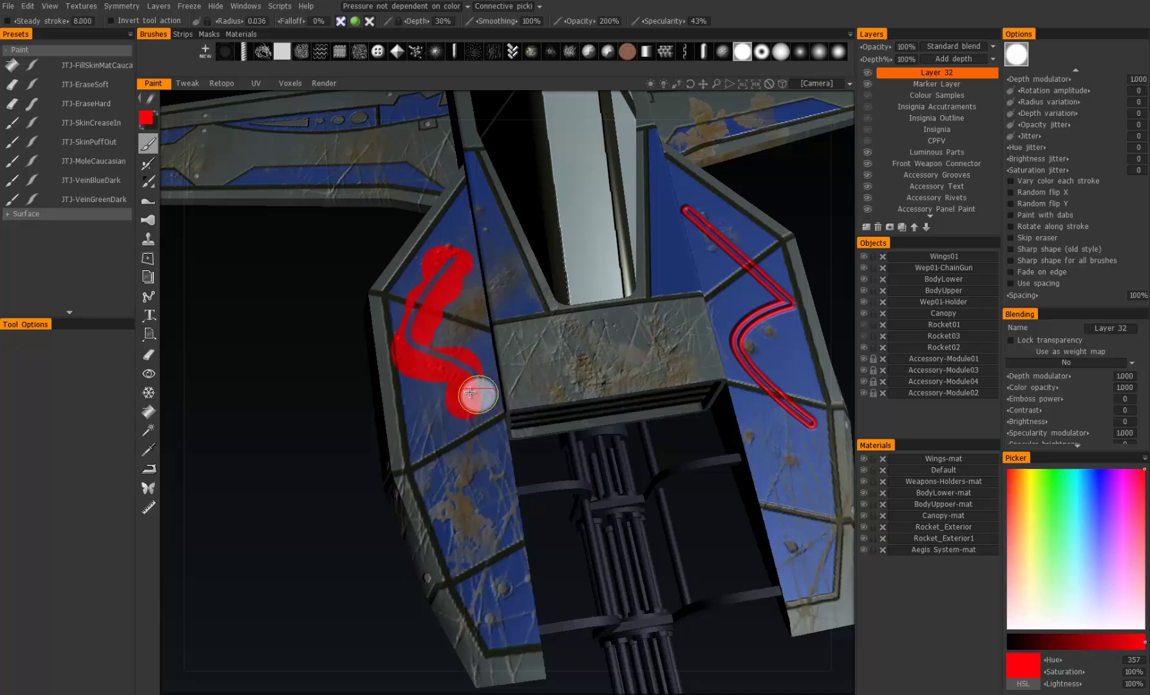
click(149, 297)
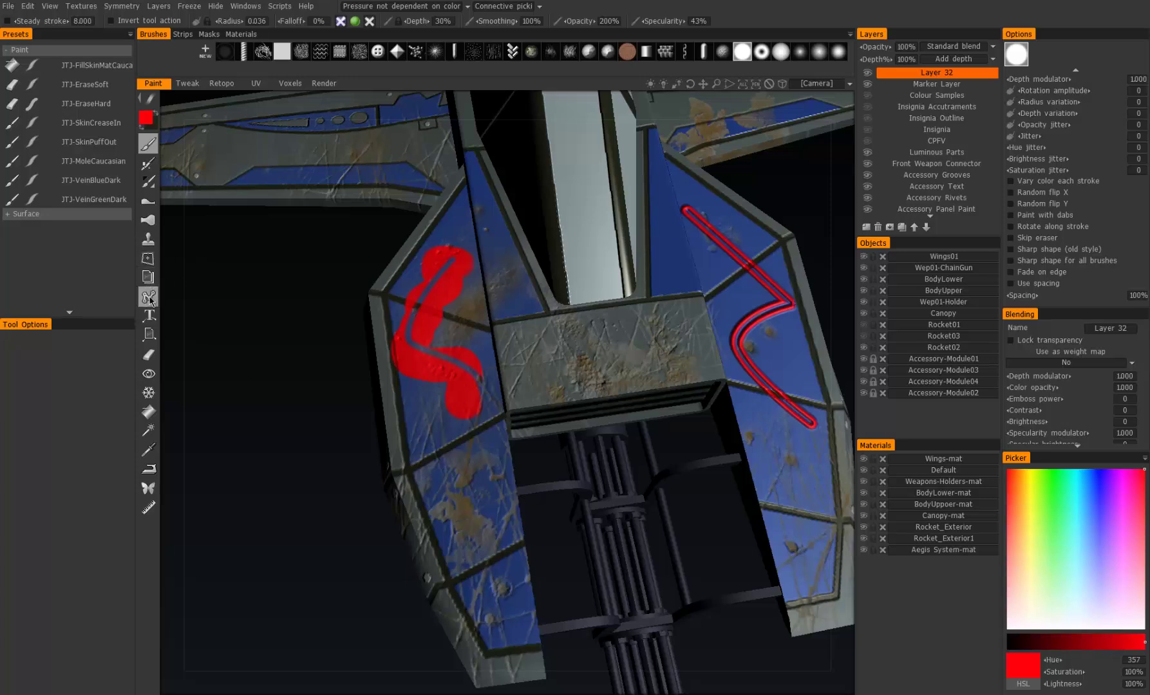
click(68, 351)
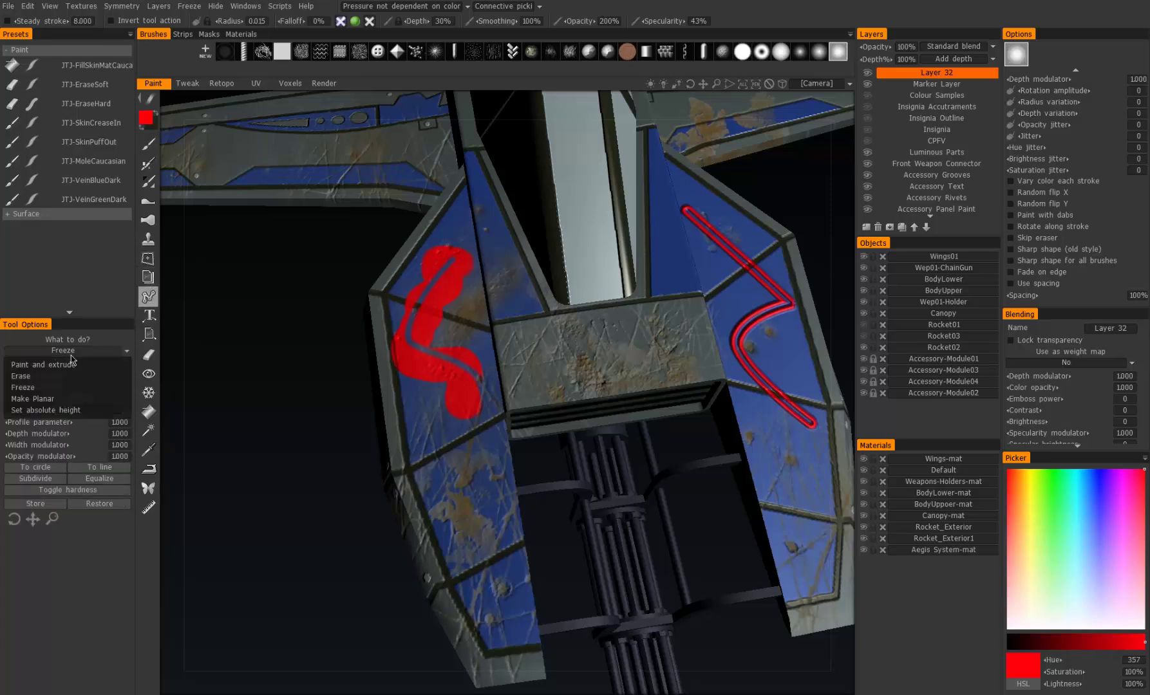
Set the curve to absolute height and make Revealed Rust Bump/Disp the current layer.
click(61, 412)
alt+drag(491, 446, 643, 219)
scroll(894, 174, down, 6)
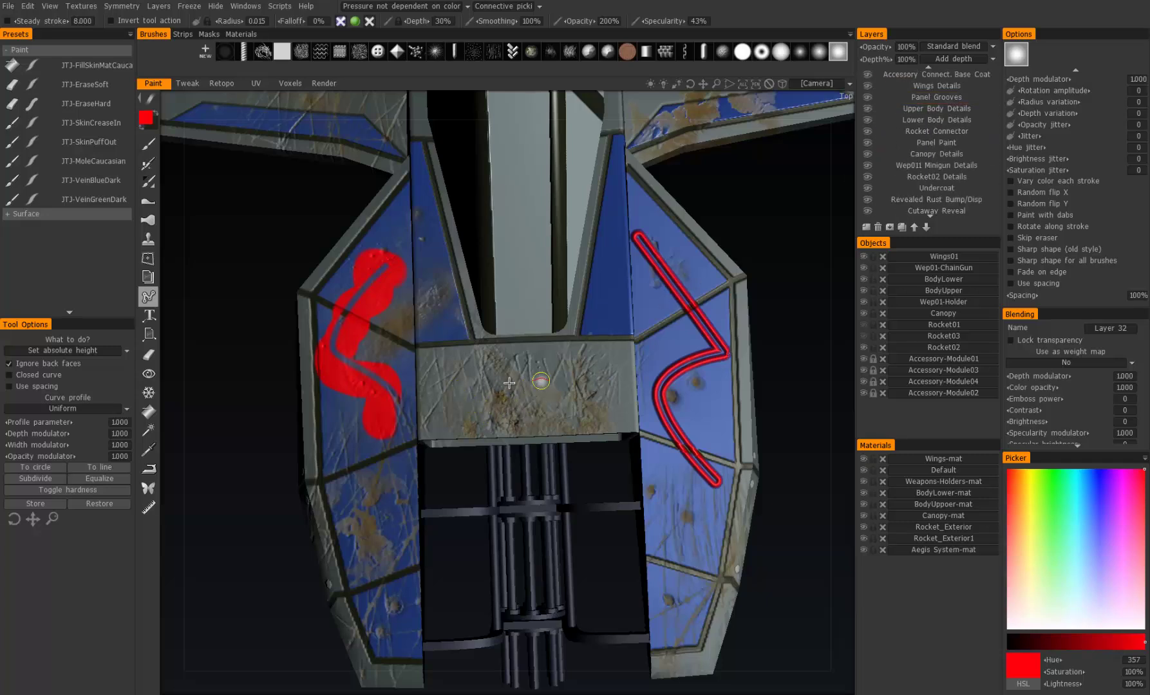
scroll(936, 184, down, 2)
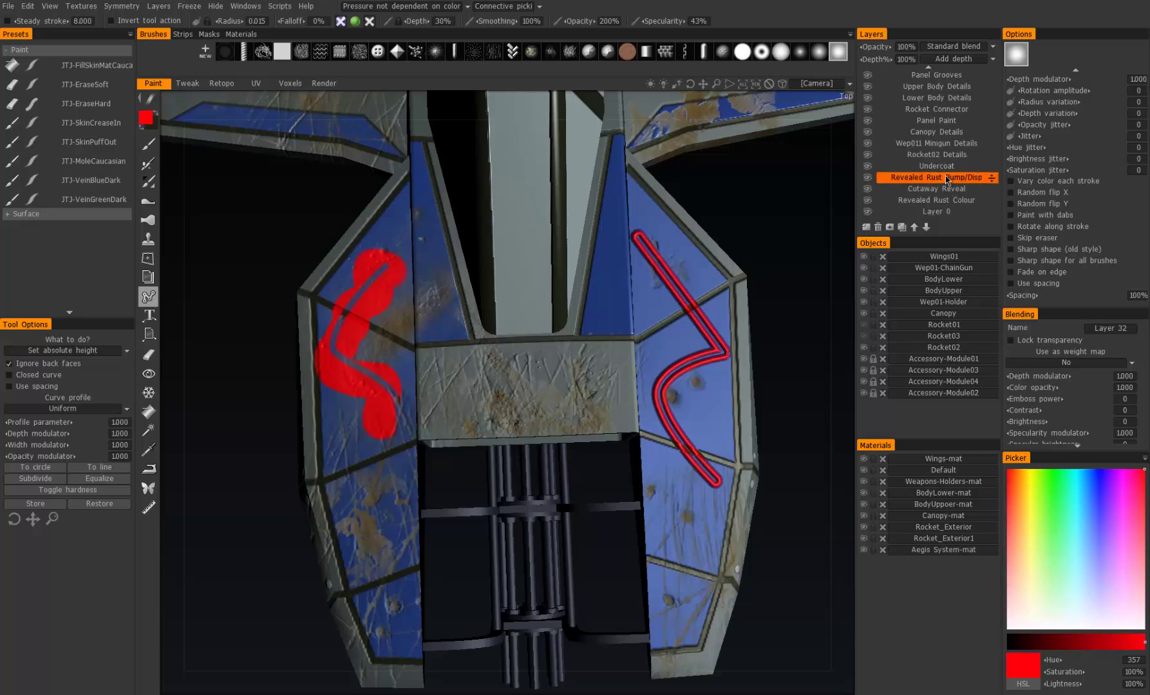
click(941, 182)
Draw a three-point arc across the central grey panel and apply it as a height stroke.
click(434, 385)
click(533, 366)
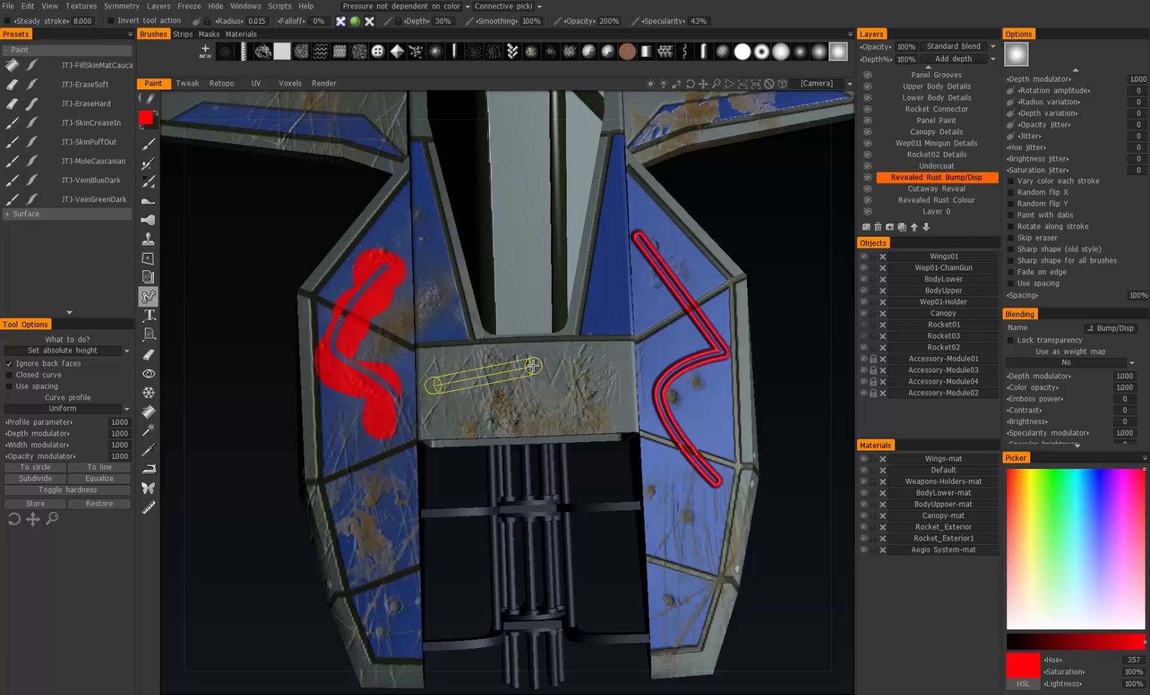
click(605, 399)
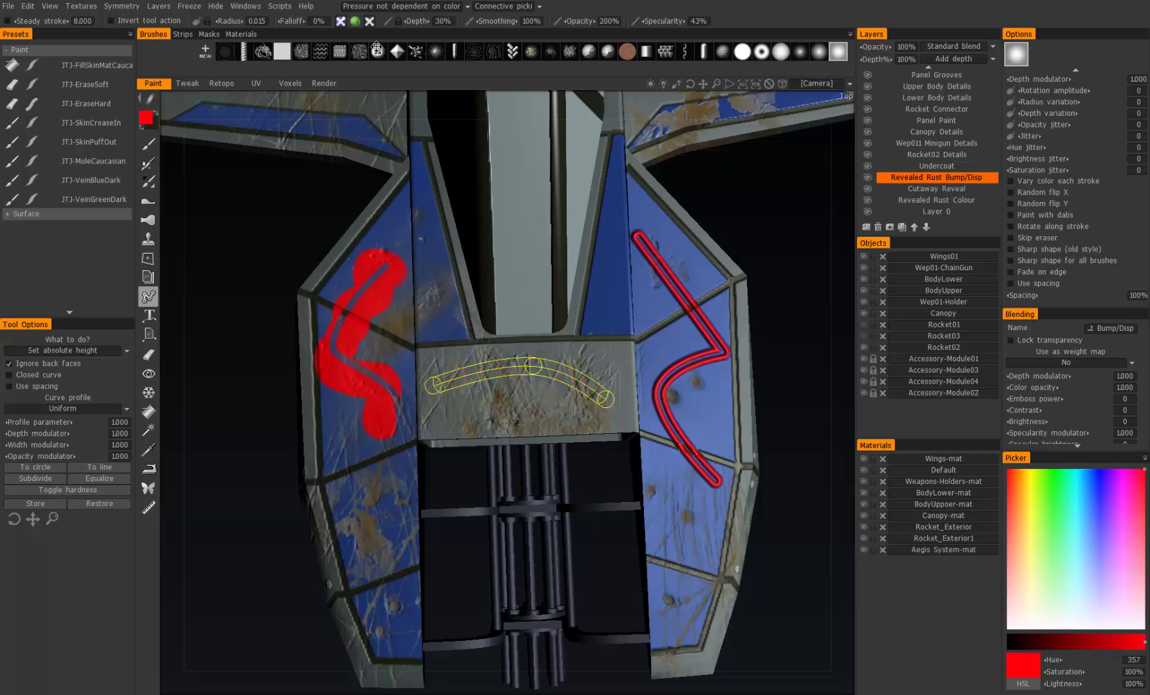
click(355, 22)
key(Return)
scroll(482, 380, up, 4)
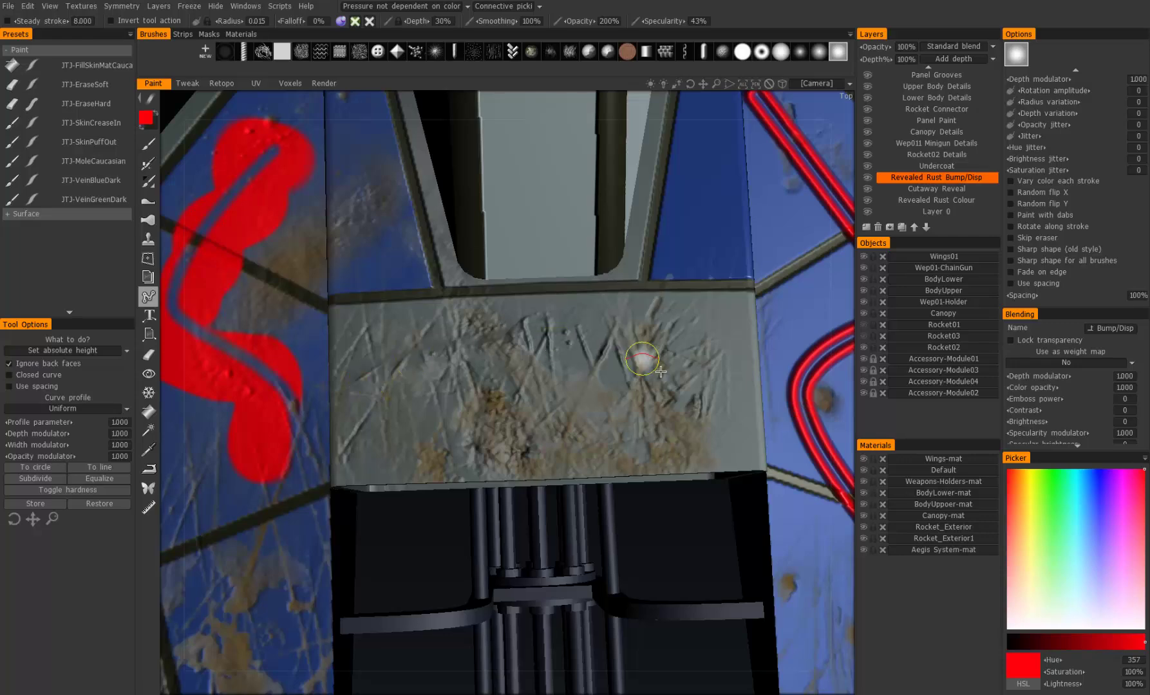
scroll(644, 380, down, 5)
scroll(450, 405, up, 2)
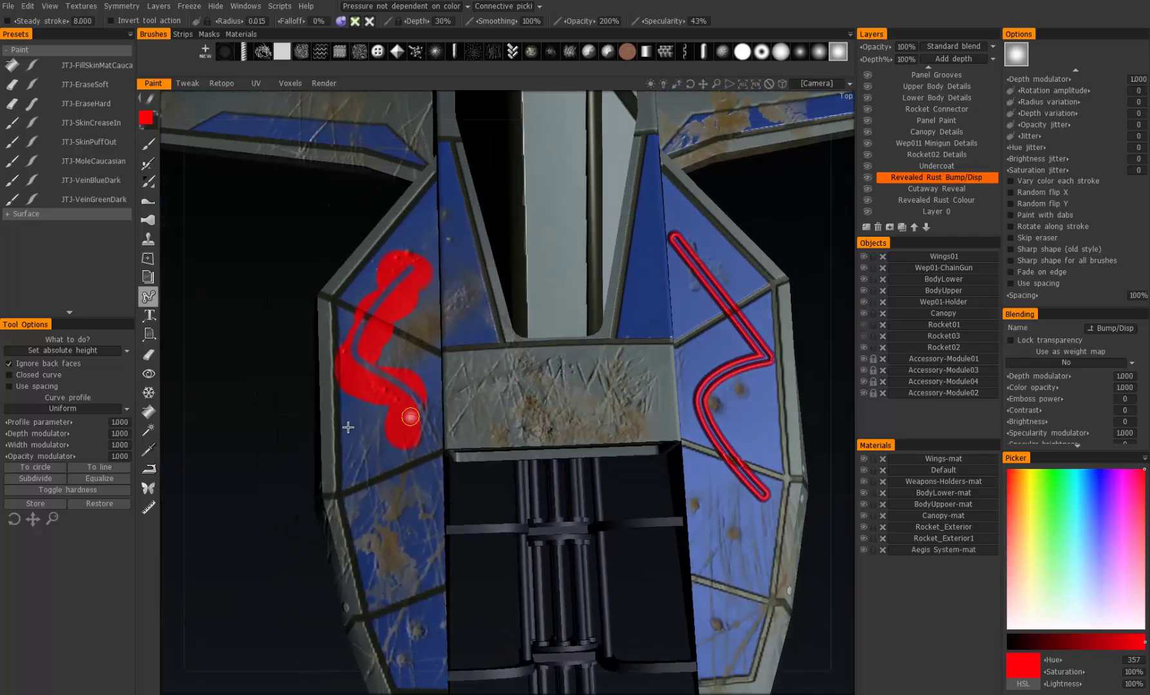
Set the curve profile to Uniform.
click(86, 351)
click(86, 409)
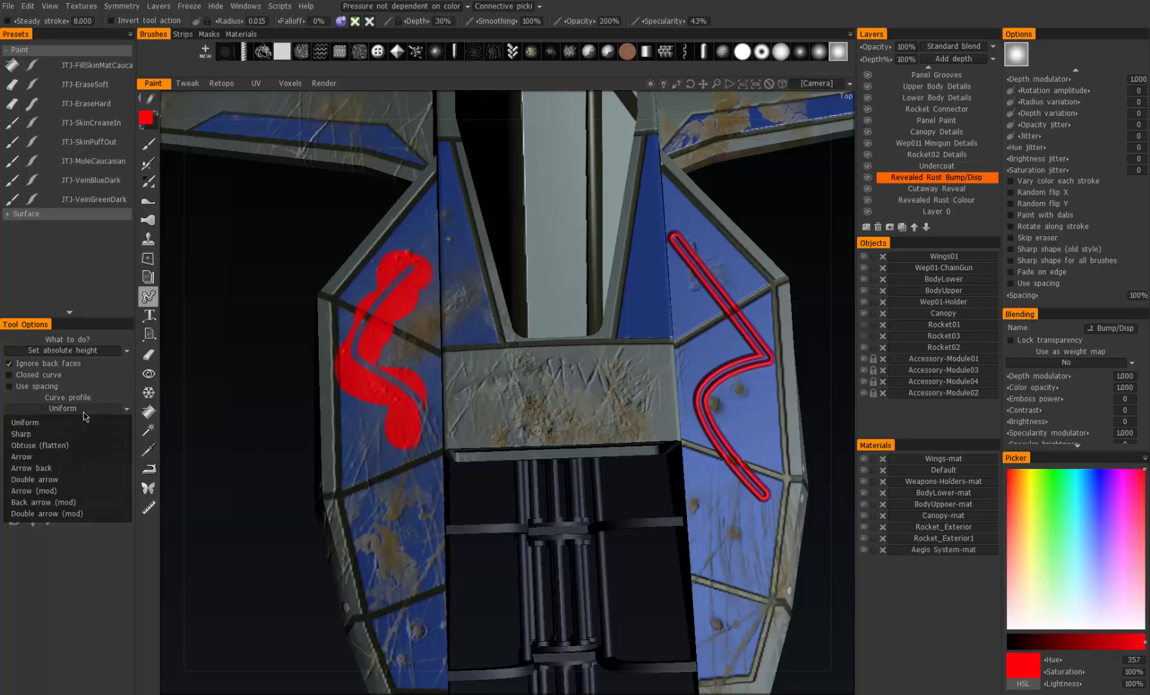
click(44, 437)
middle_drag(423, 414, 480, 362)
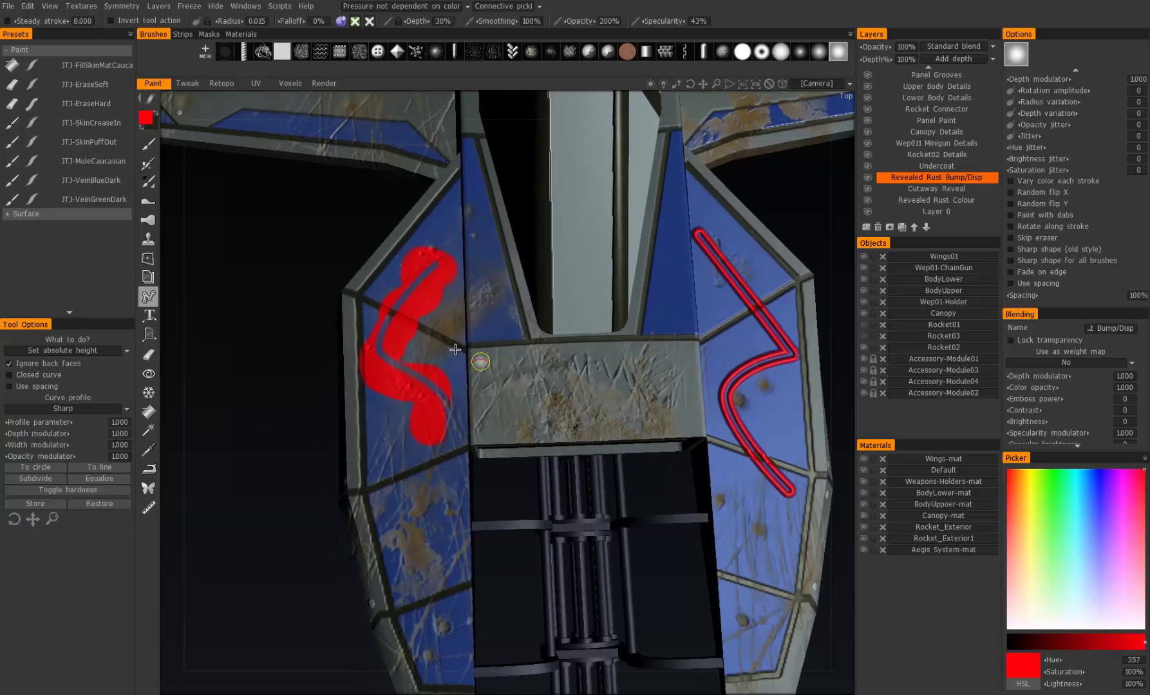
click(64, 412)
click(49, 419)
Place five curve points forming a W across the central grey panel.
click(490, 366)
click(526, 412)
click(586, 365)
click(642, 407)
click(678, 365)
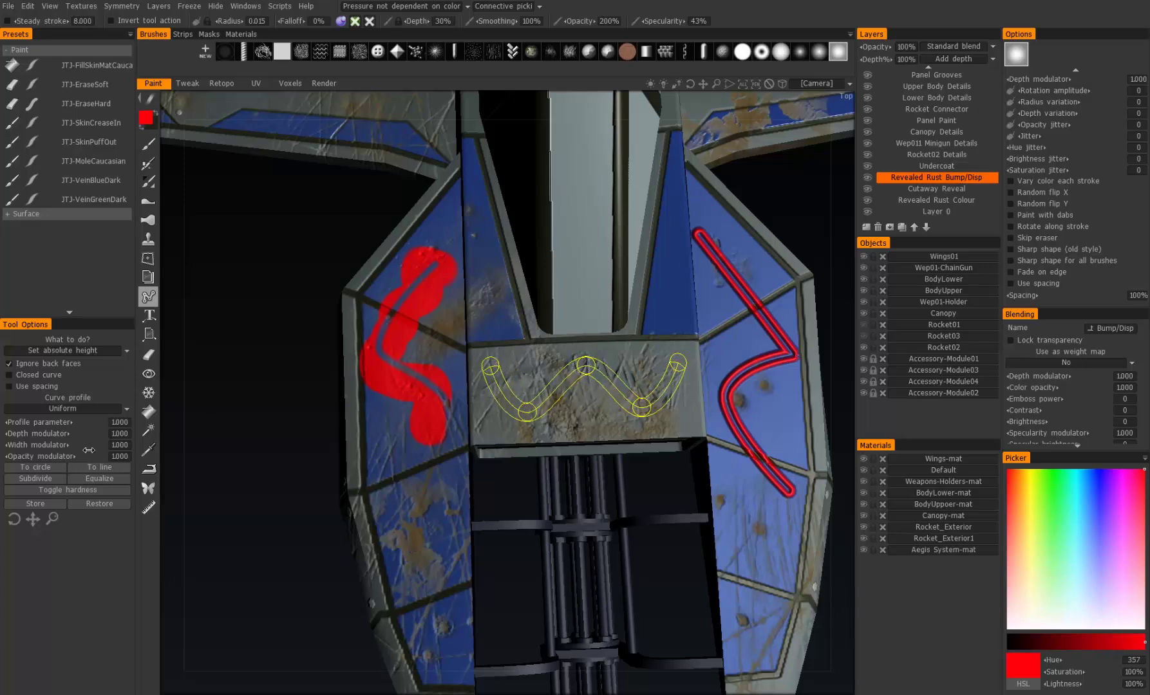
scroll(498, 359, up, 3)
alt+drag(499, 359, 450, 371)
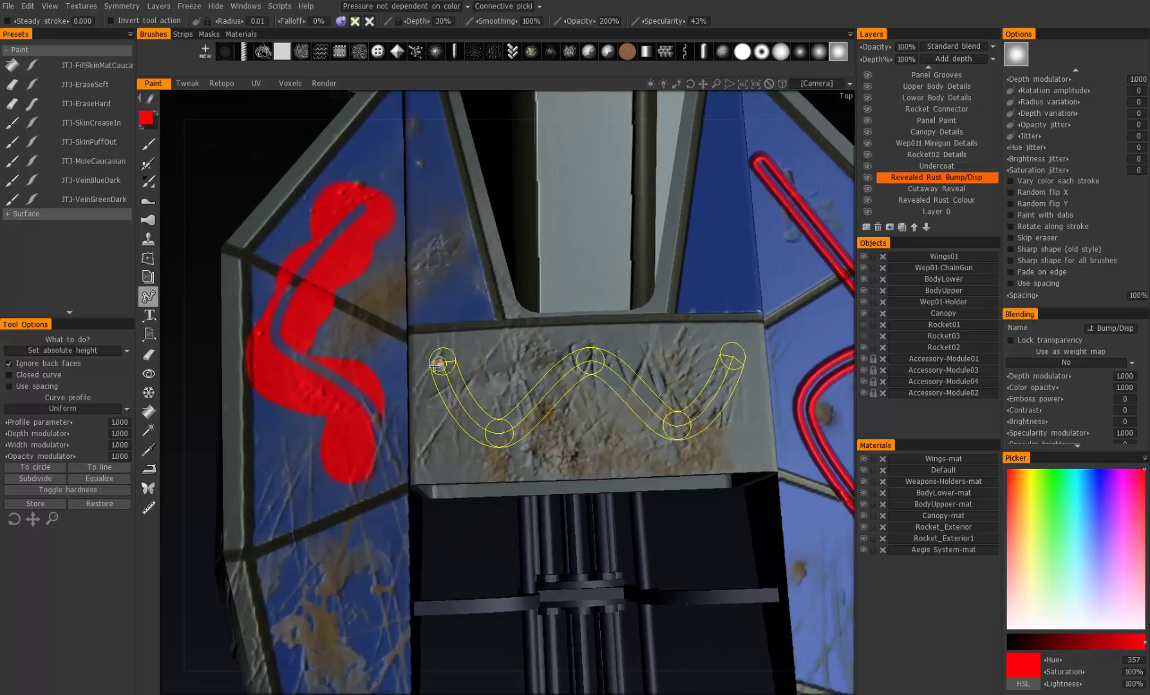
Give the W curve a Sharp profile and set its action to Paint and extrude.
click(76, 409)
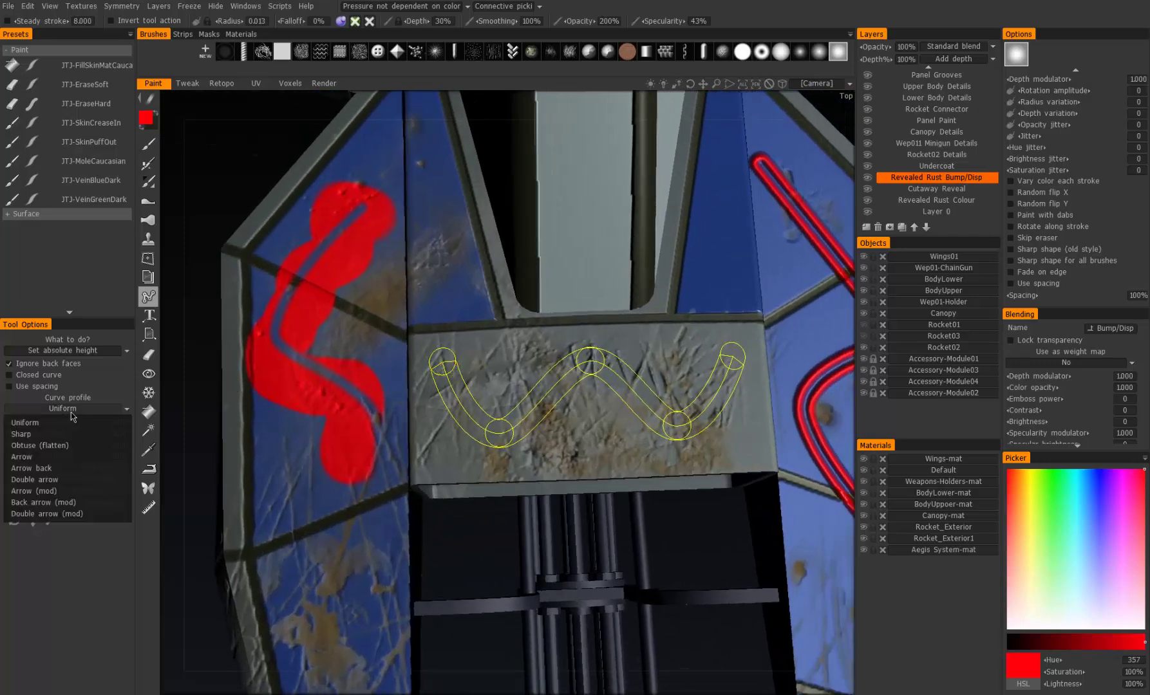
click(51, 437)
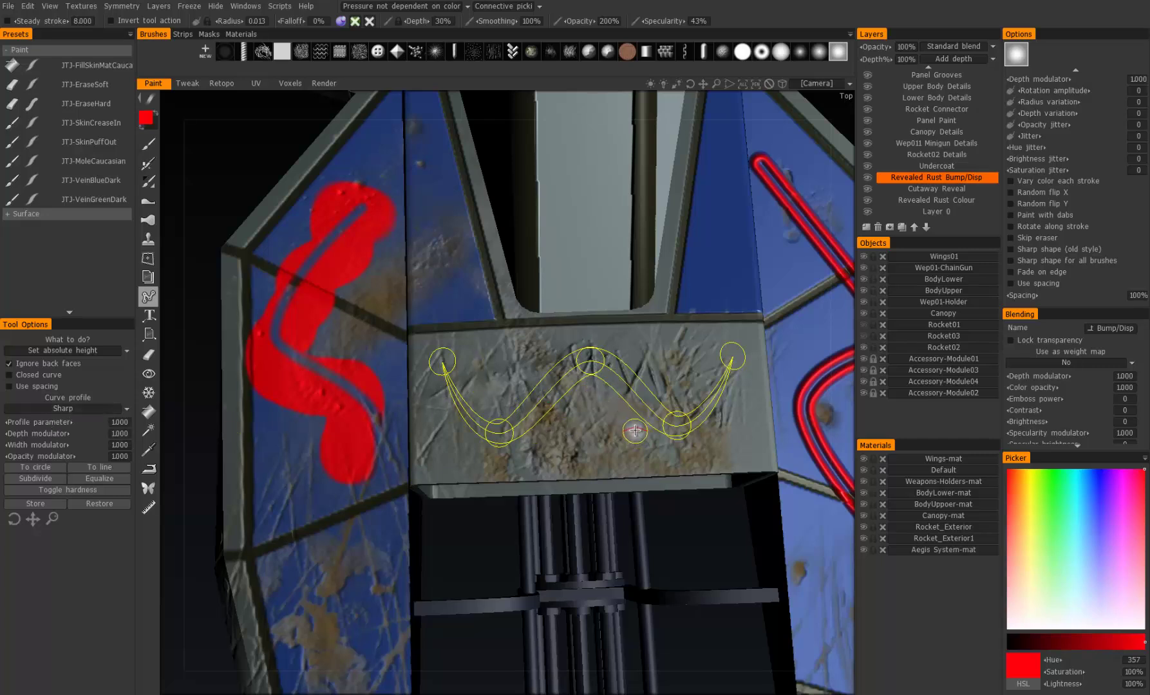
click(340, 20)
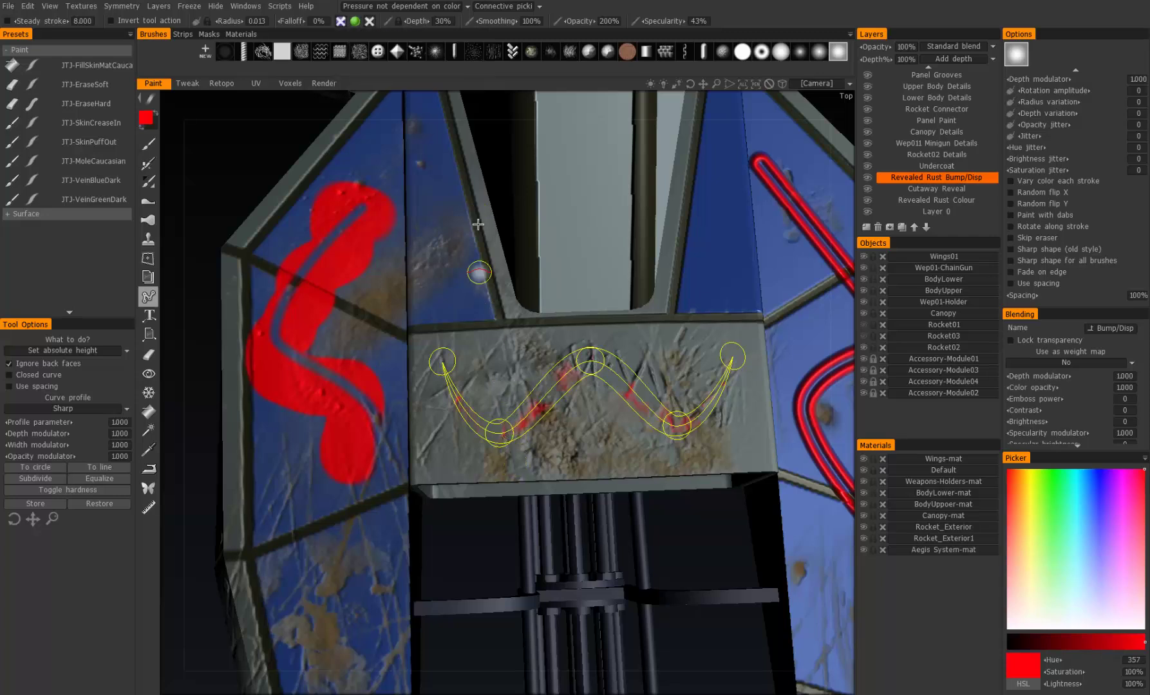
click(72, 352)
click(64, 367)
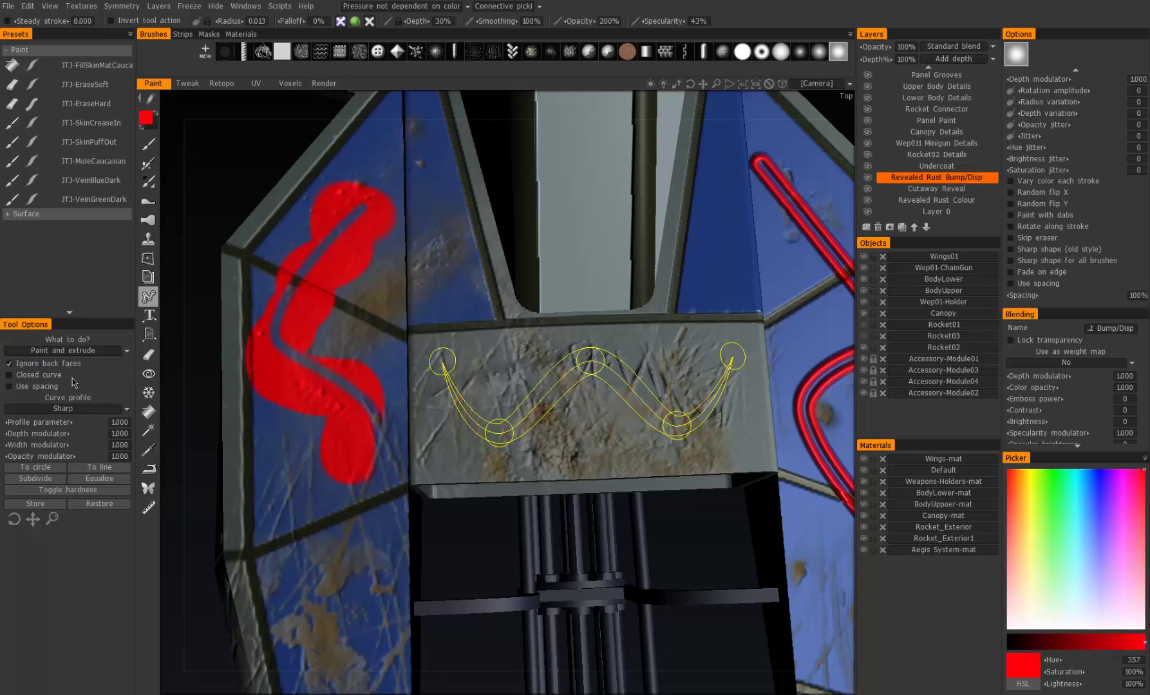
Switch the W curve's profile from Sharp to Obtuse (flatten).
scroll(903, 178, up, 10)
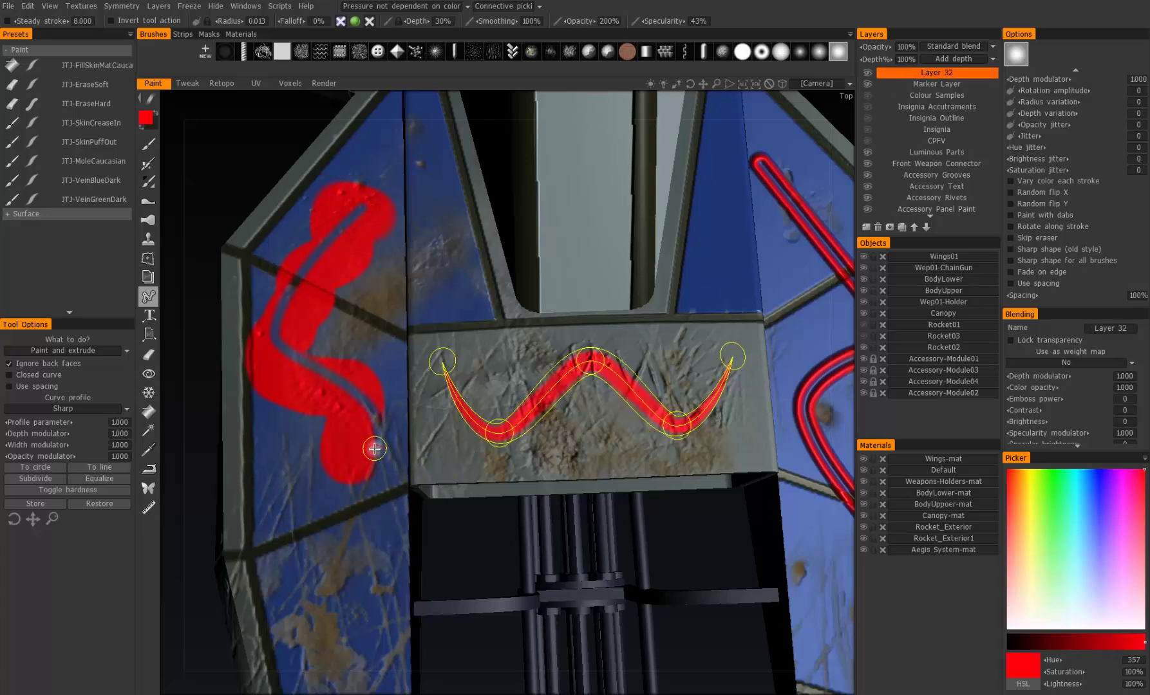
click(59, 410)
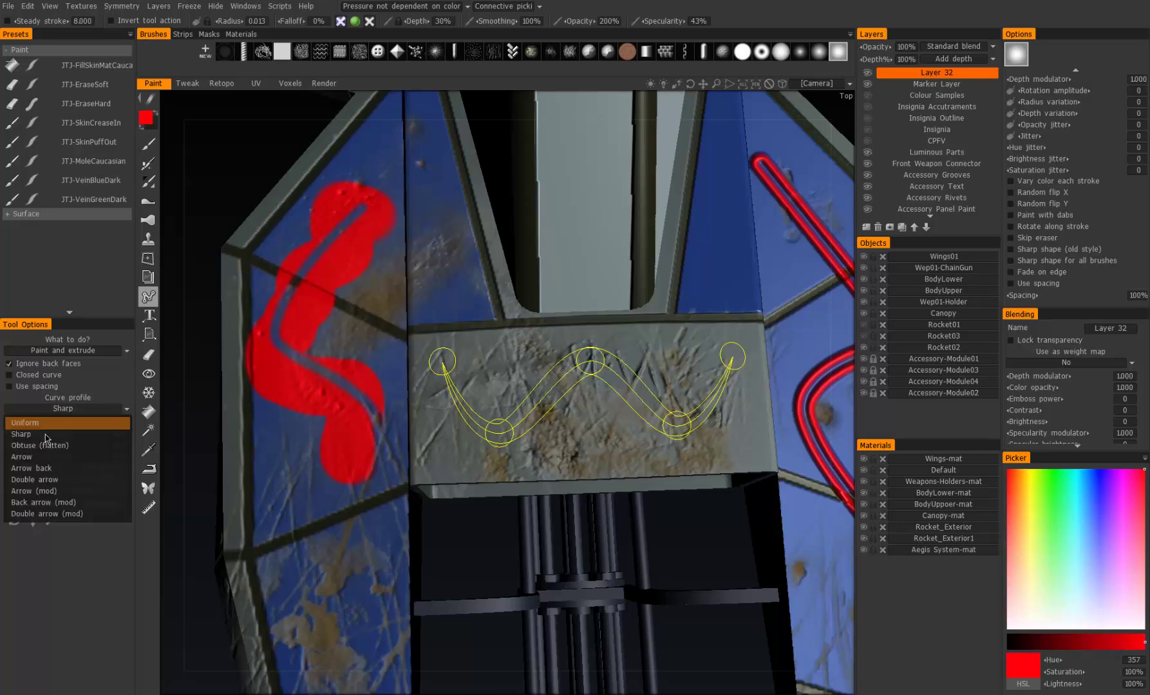
click(49, 445)
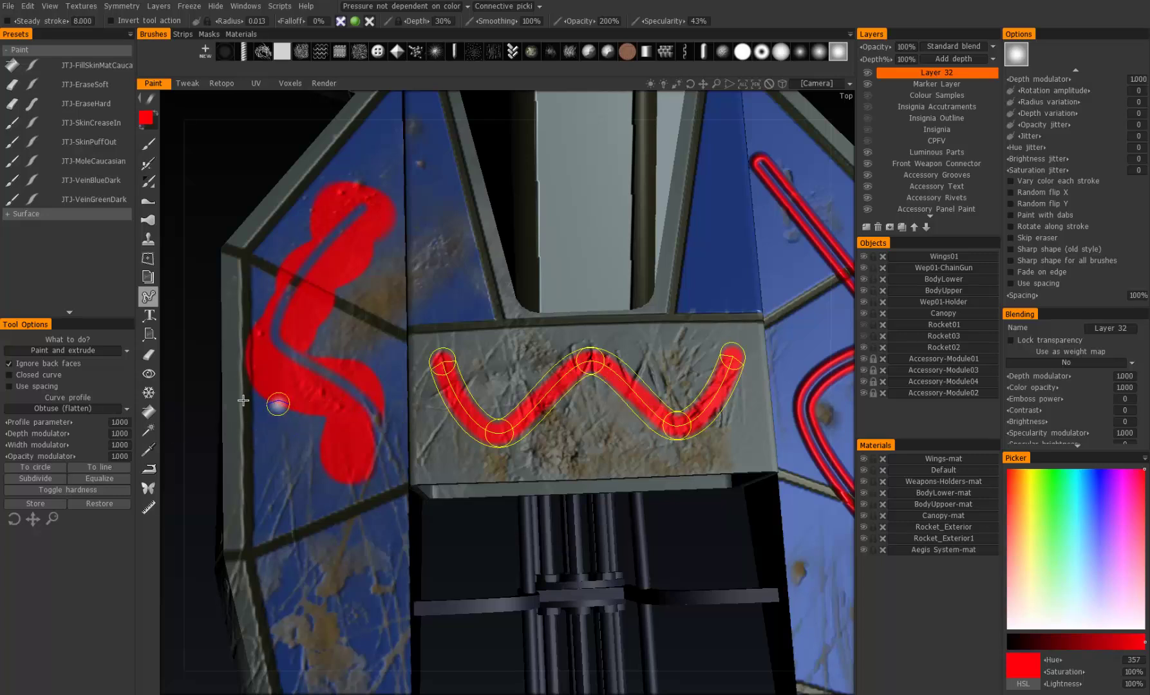
click(64, 412)
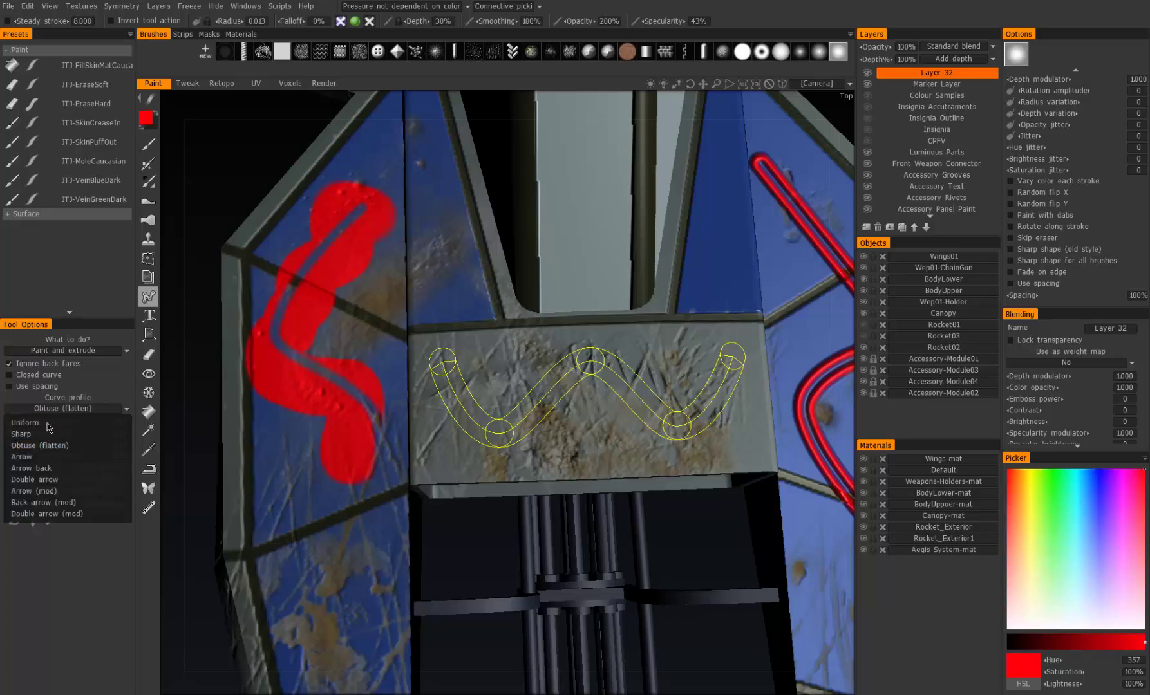
Apply the Arrow profile and drag the curve into a straight line ending on the red S mark.
click(46, 459)
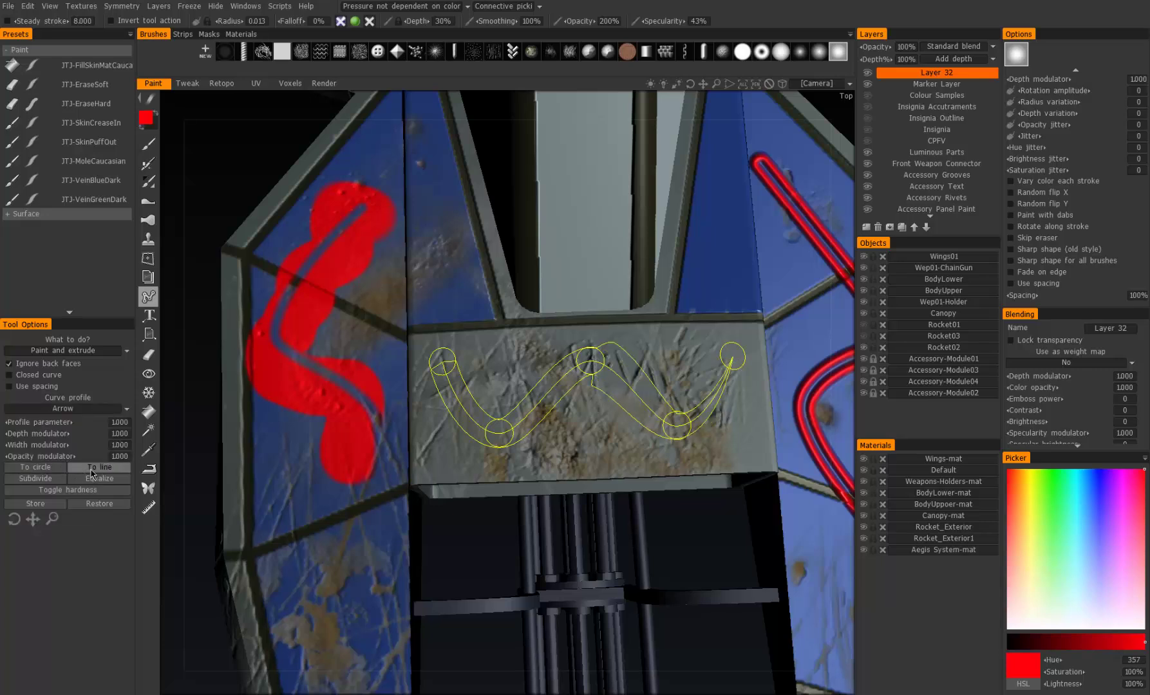
drag(737, 354, 742, 407)
drag(675, 423, 669, 374)
drag(590, 360, 580, 401)
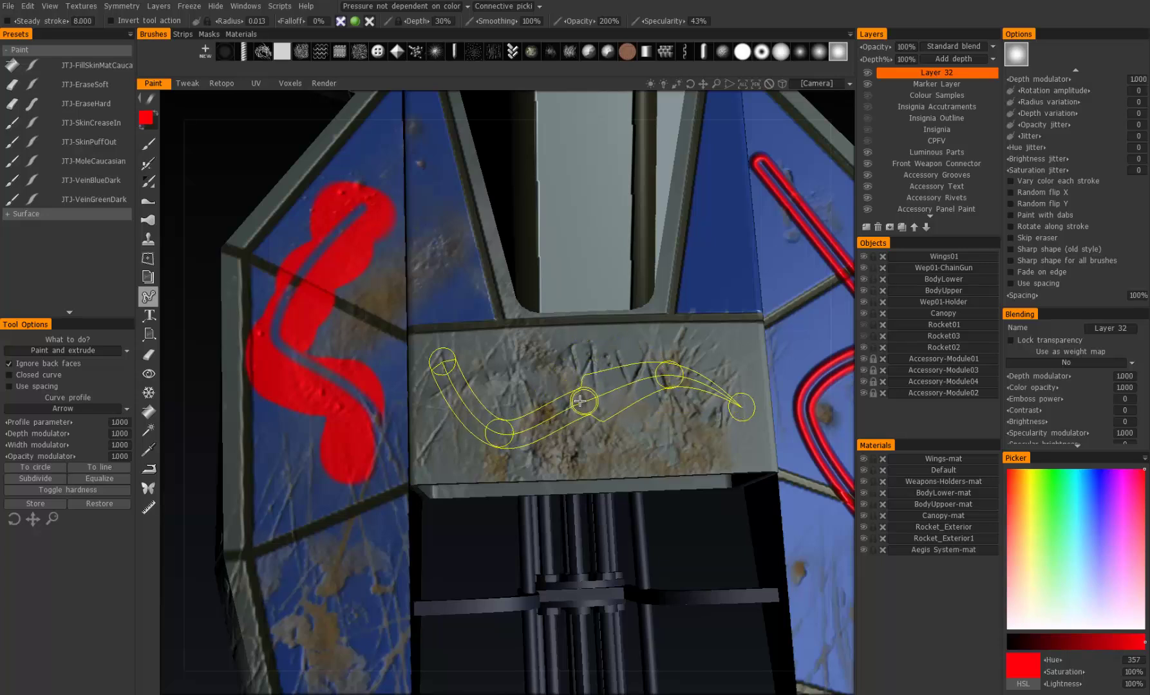
drag(742, 407, 728, 358)
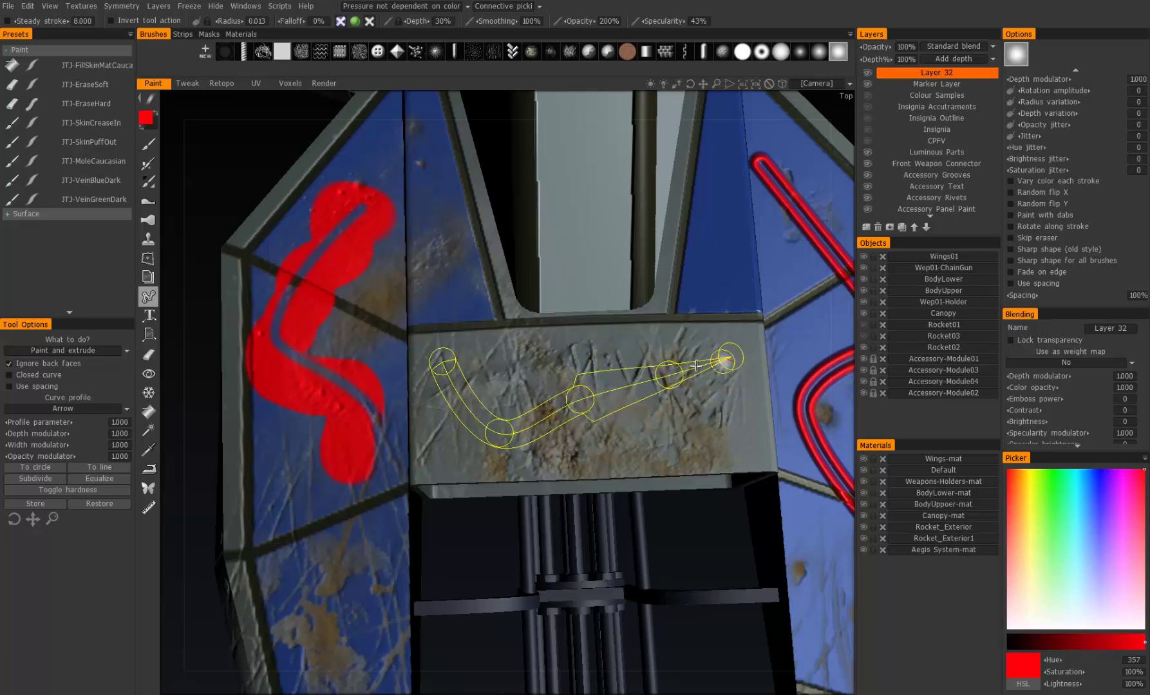
drag(442, 362, 329, 453)
drag(499, 433, 493, 416)
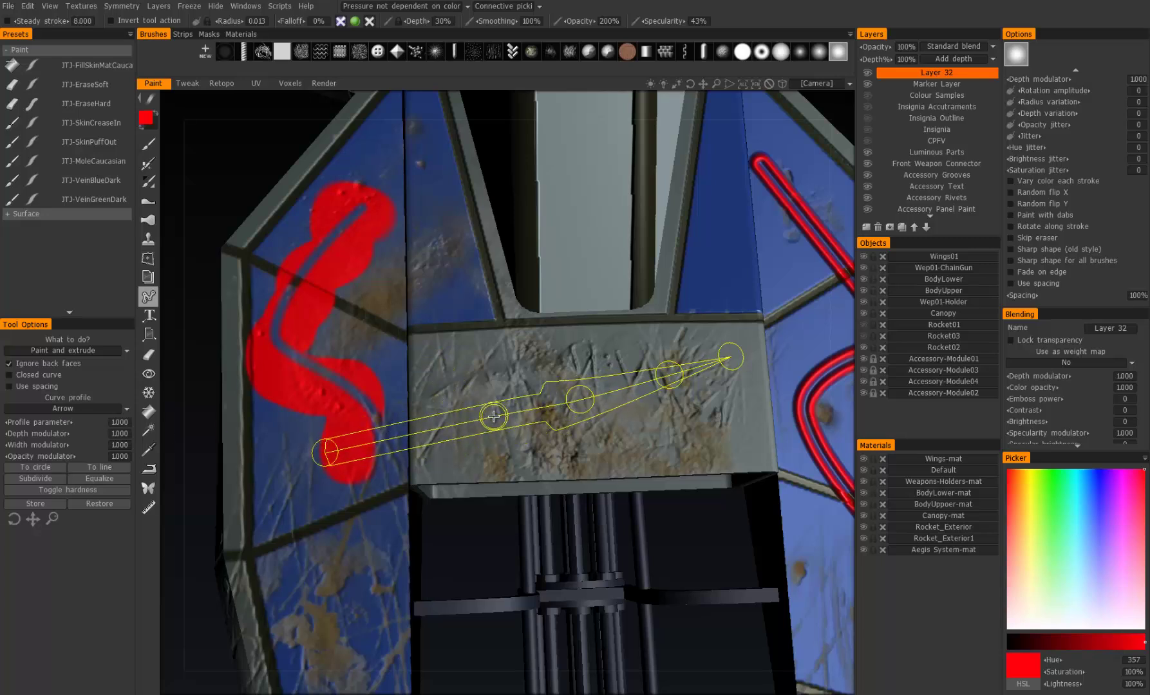
Try the Arrow back and Double arrow profiles, settling on Back arrow (mod).
click(59, 414)
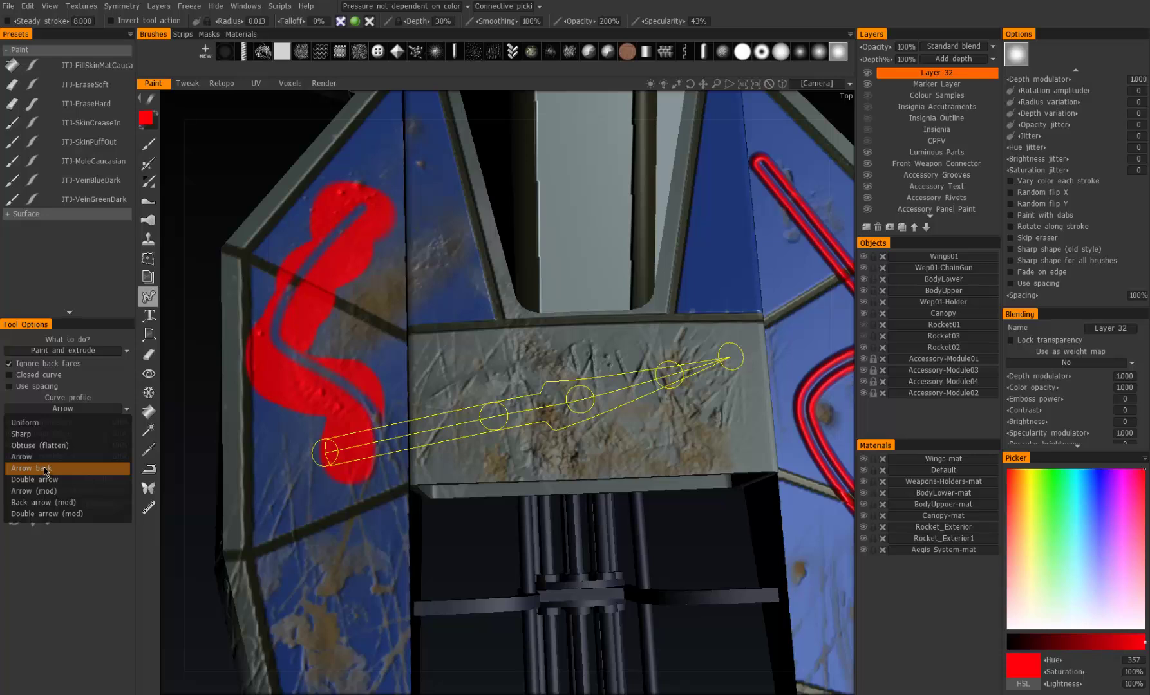
click(43, 467)
click(65, 411)
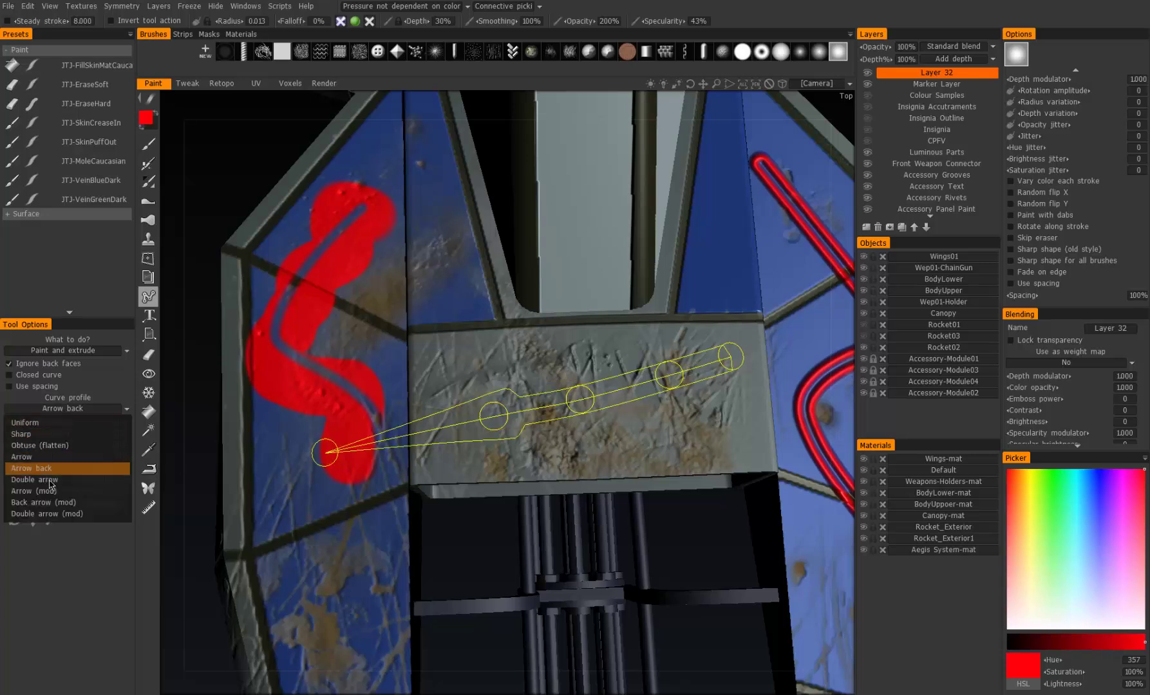
click(47, 482)
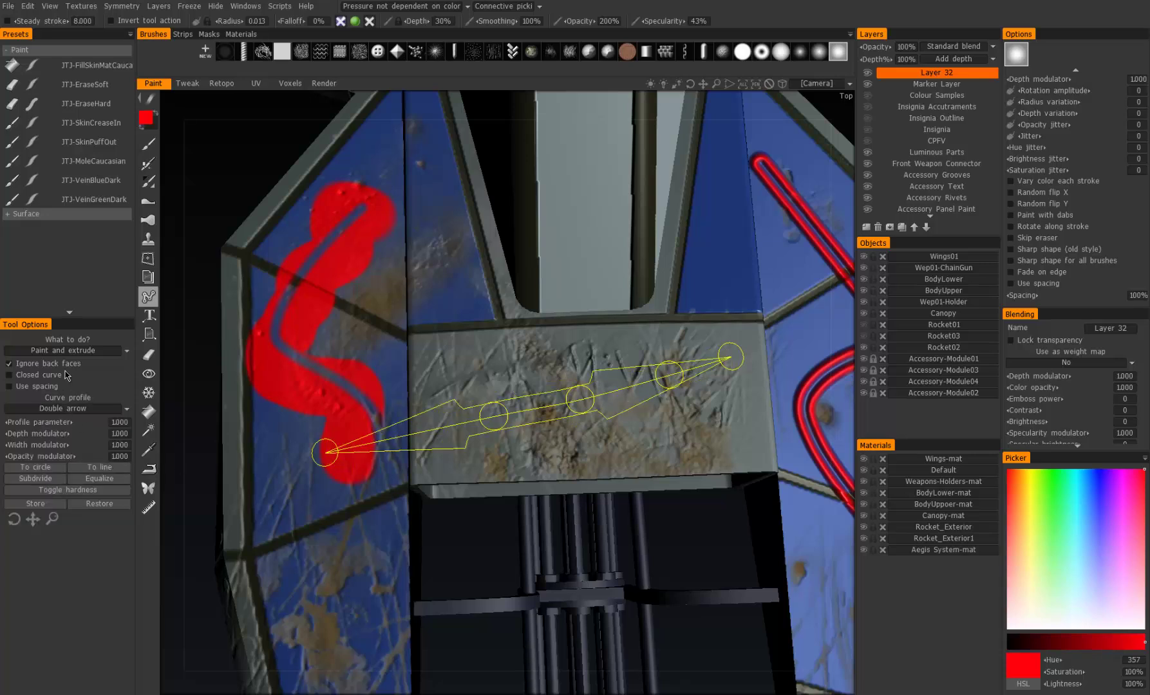
click(75, 414)
click(51, 505)
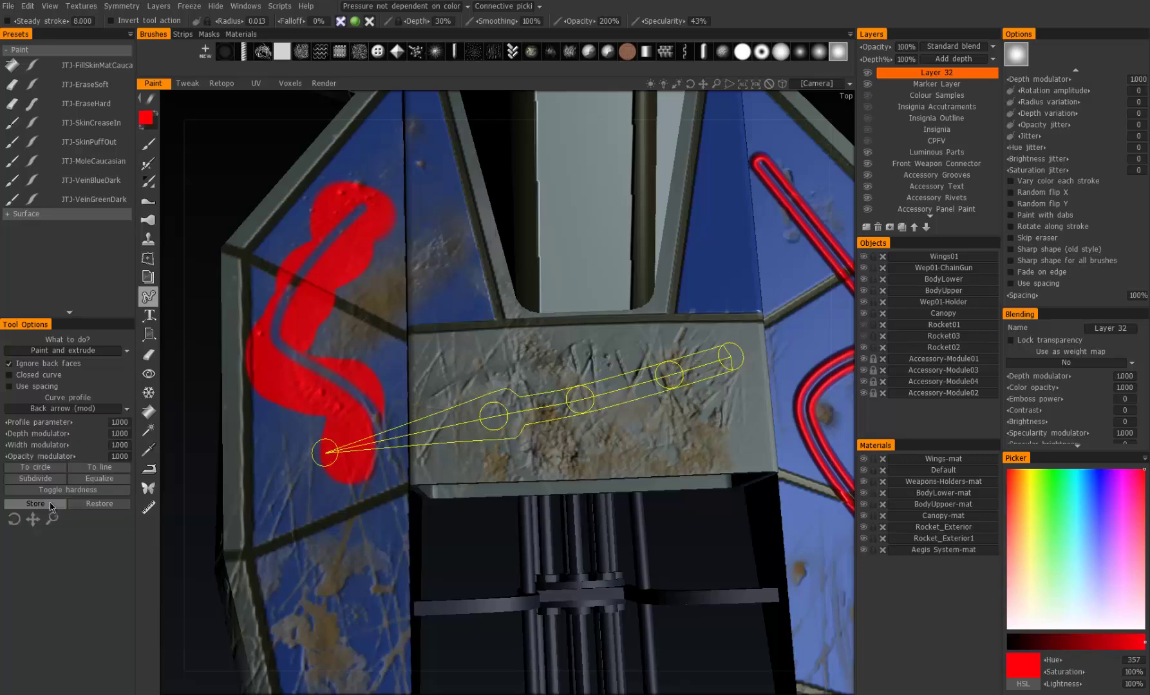